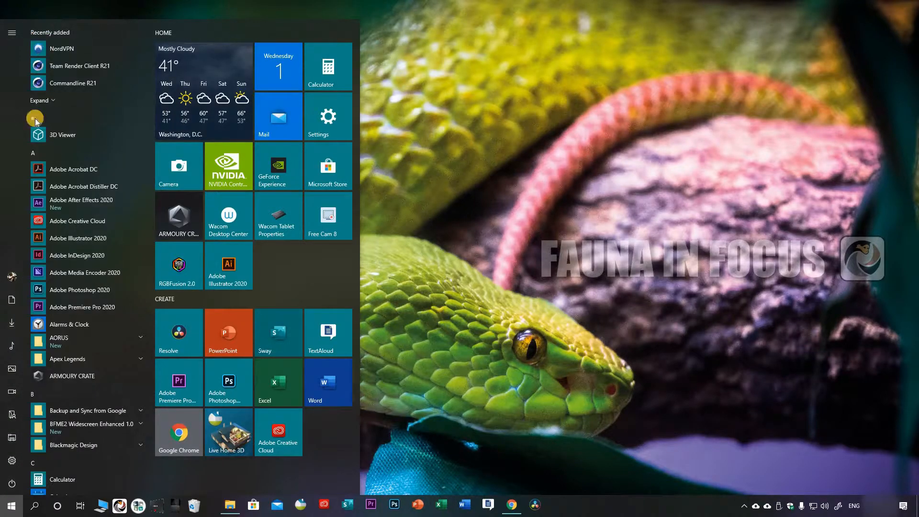
# Step: Shorten and widen the Start menu until the Home and Create groups sit side by side, and narrow it back to one group's width
pyautogui.moveTo(73, 398)
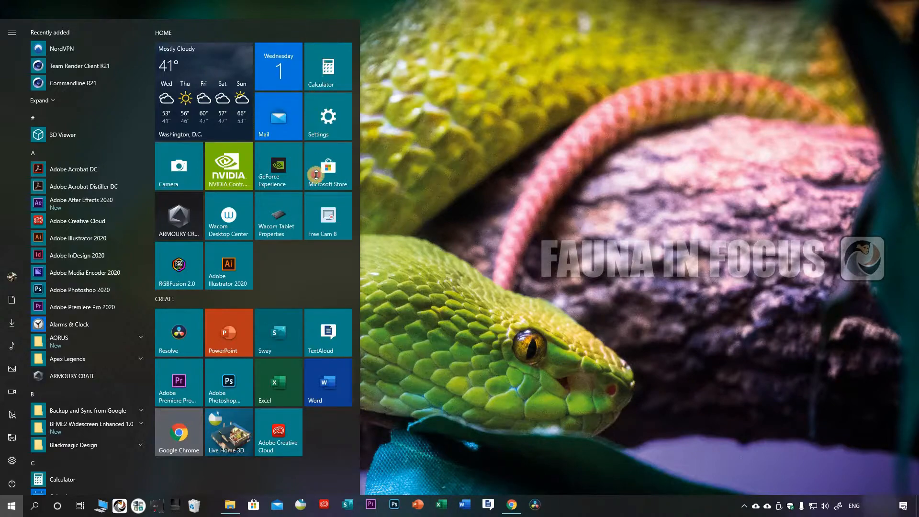
pyautogui.moveTo(389, 104); pyautogui.dragTo(566, 248)
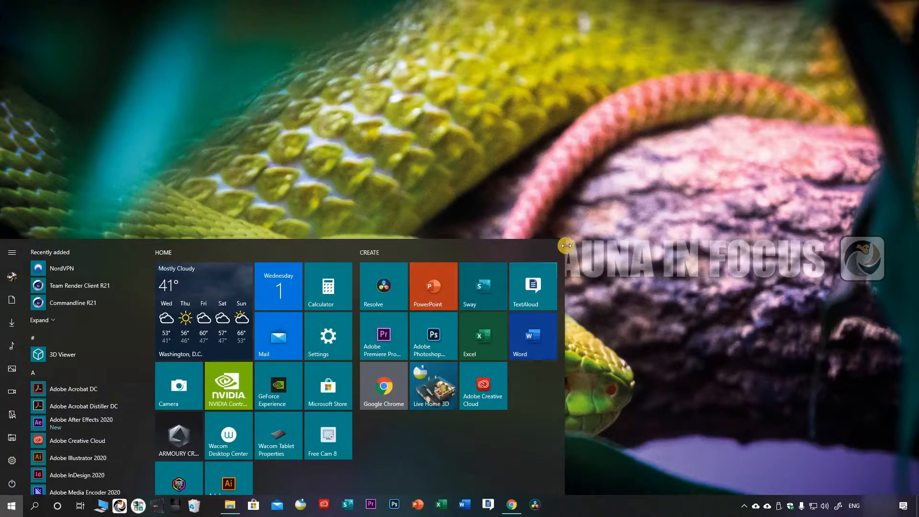
pyautogui.moveTo(472, 257); pyautogui.dragTo(525, 253)
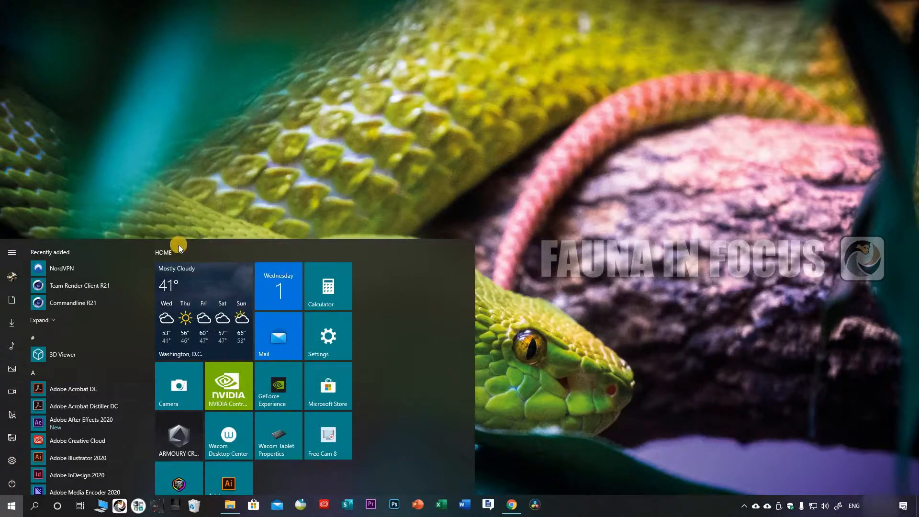
pyautogui.hotkey('ctrl', 'Right')
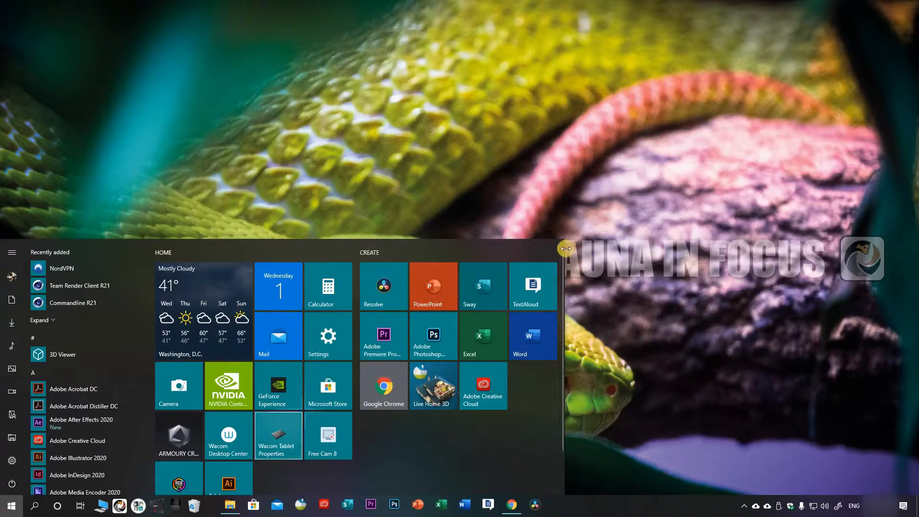
pyautogui.moveTo(505, 266); pyautogui.dragTo(309, 251)
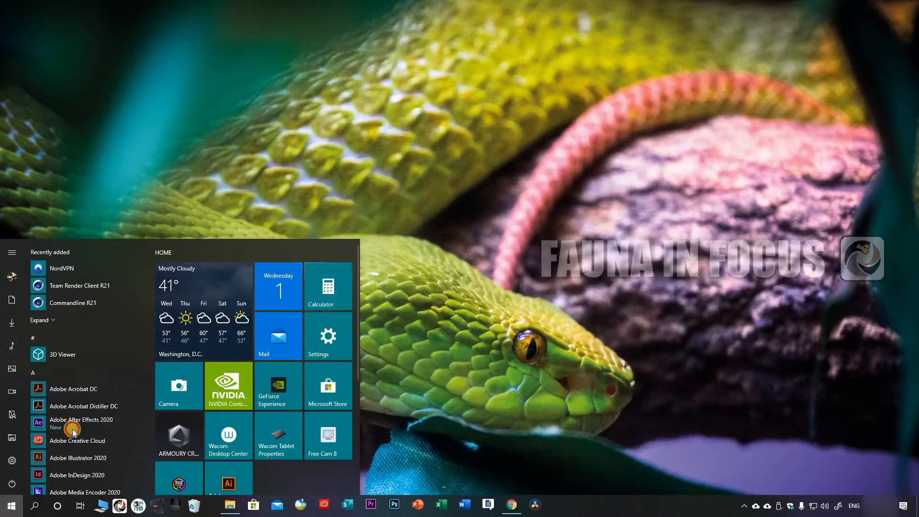
pyautogui.press('super')
pyautogui.press('super')
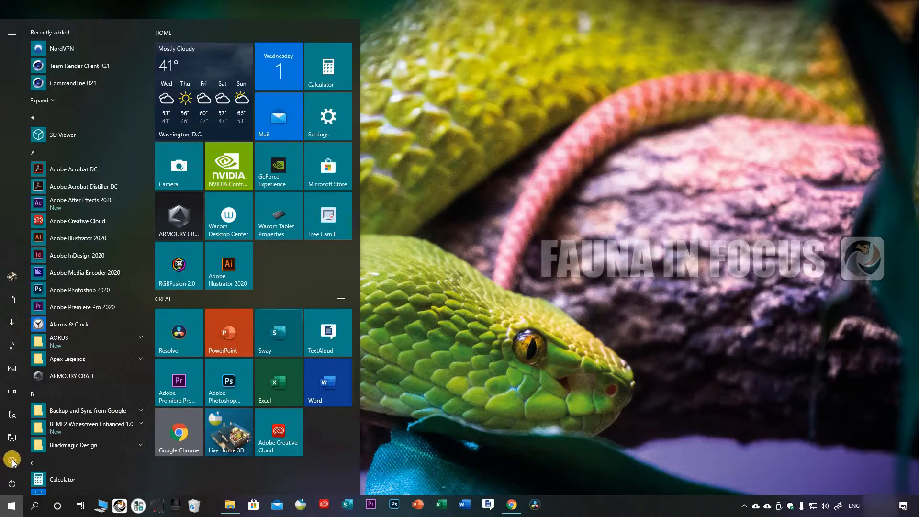
# Step: Open Windows Settings, search for "start" and open the Start settings page
pyautogui.moveTo(13, 460)
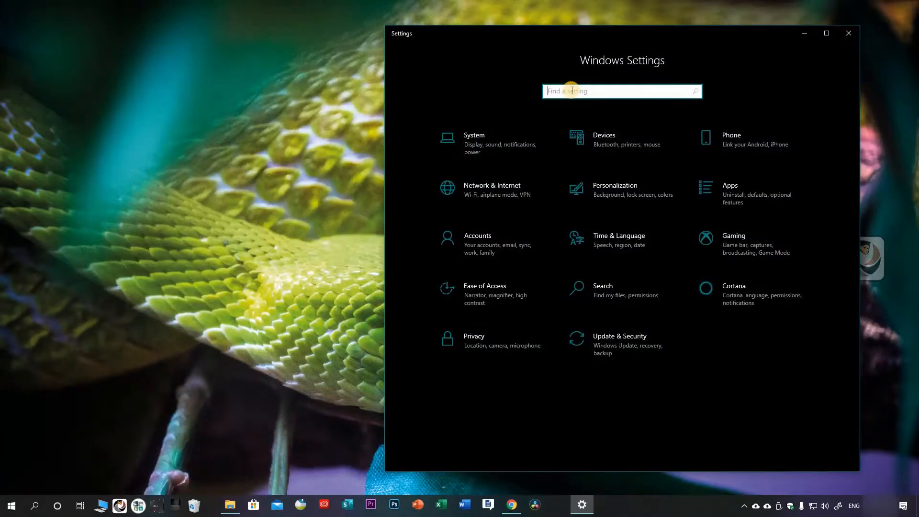
pyautogui.click(561, 92)
pyautogui.write('start')
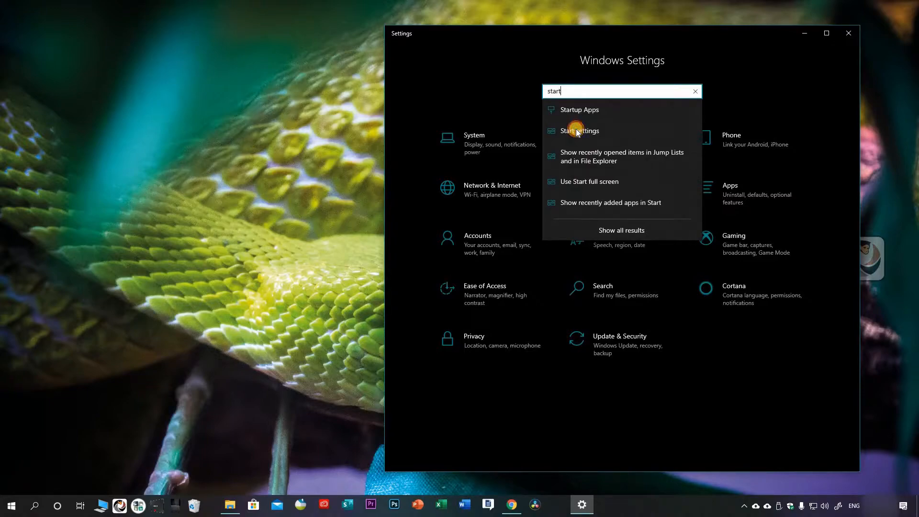
pyautogui.click(576, 131)
pyautogui.moveTo(582, 22)
pyautogui.mouseDown()
pyautogui.moveTo(585, 13)
pyautogui.moveTo(588, 20)
pyautogui.mouseUp()
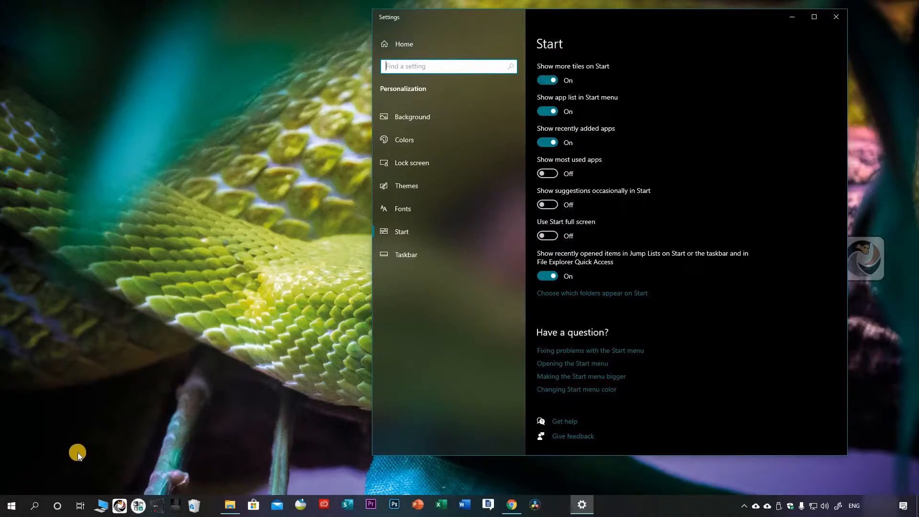
# Step: Try the Start menu with Show more tiles on Start turned off, widening it to fit both groups, and turn the option back on
pyautogui.click(10, 508)
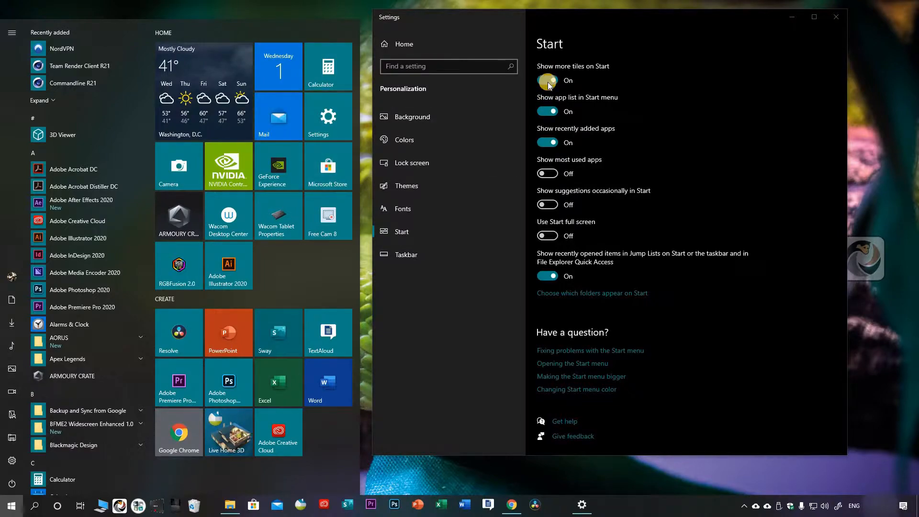
pyautogui.click(1, 515)
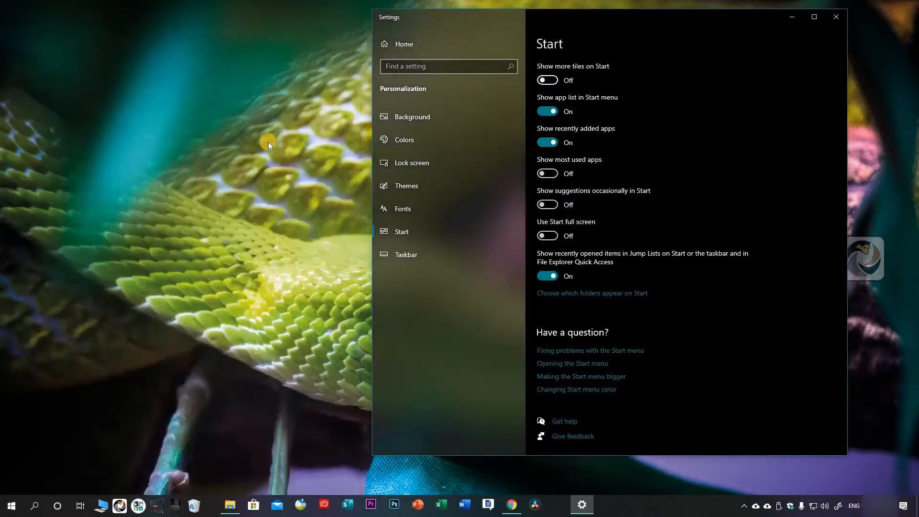
pyautogui.press('super')
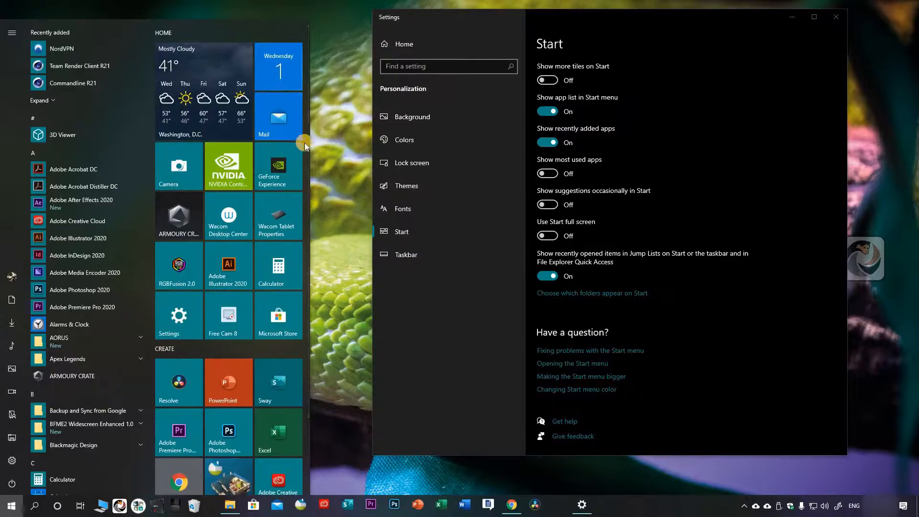
pyautogui.moveTo(310, 115); pyautogui.dragTo(443, 76)
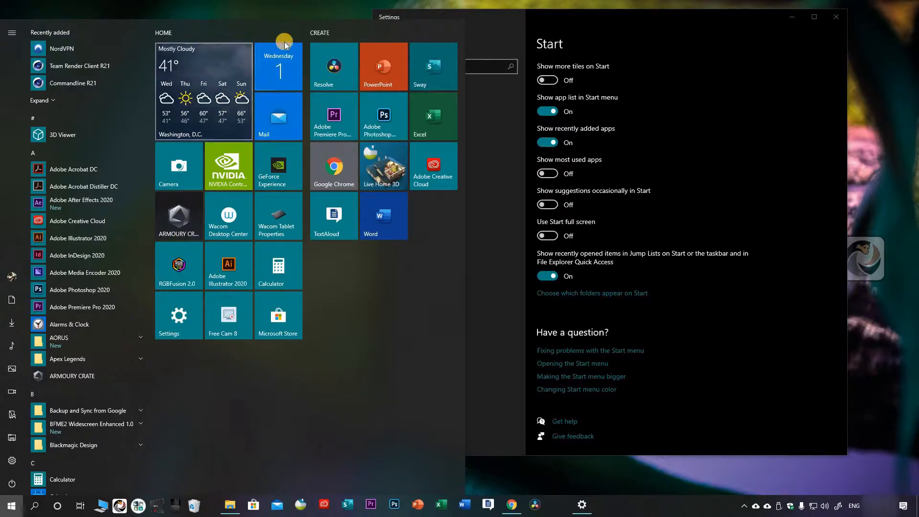
pyautogui.click(548, 80)
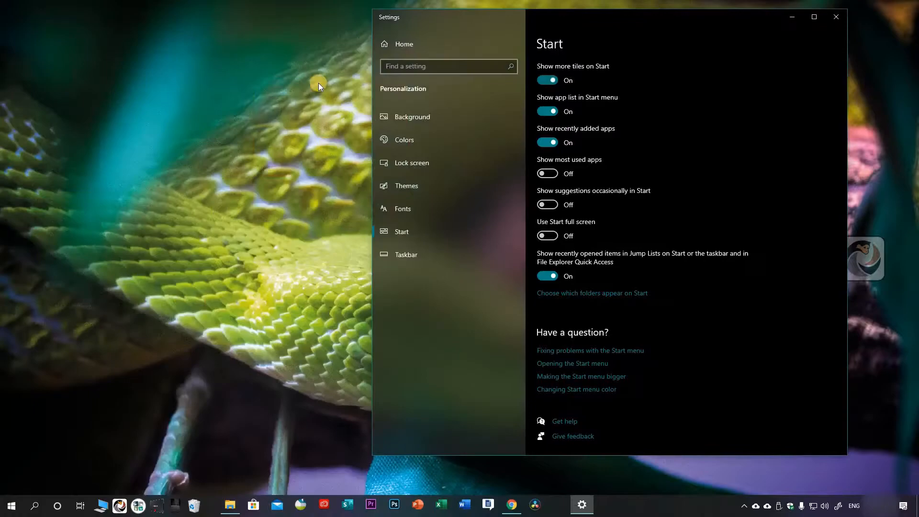
# Step: Move the Calculator, Settings, Microsoft Store and Free Cam 8 tiles into the Home group's fourth column, and narrow the Start menu to one group's width
pyautogui.click(12, 506)
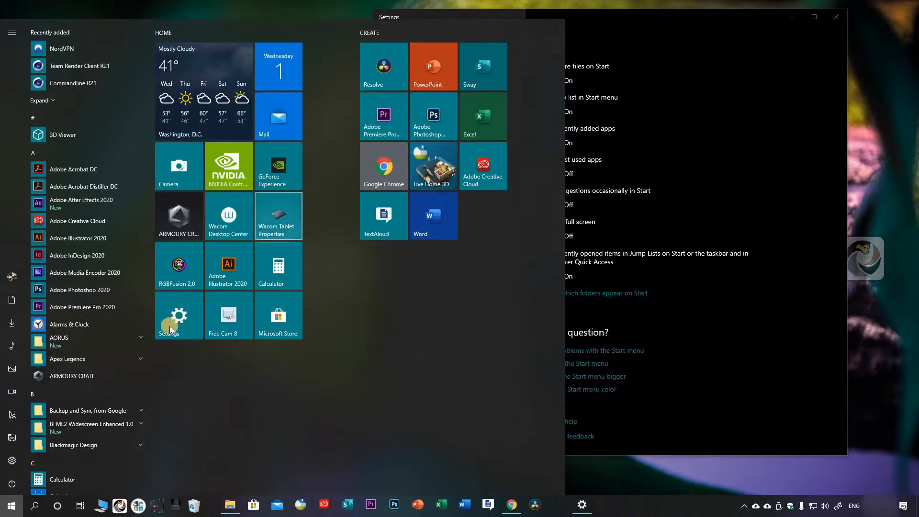
pyautogui.moveTo(227, 296); pyautogui.dragTo(331, 73)
pyautogui.moveTo(282, 266); pyautogui.dragTo(331, 114)
pyautogui.moveTo(331, 72); pyautogui.dragTo(332, 164)
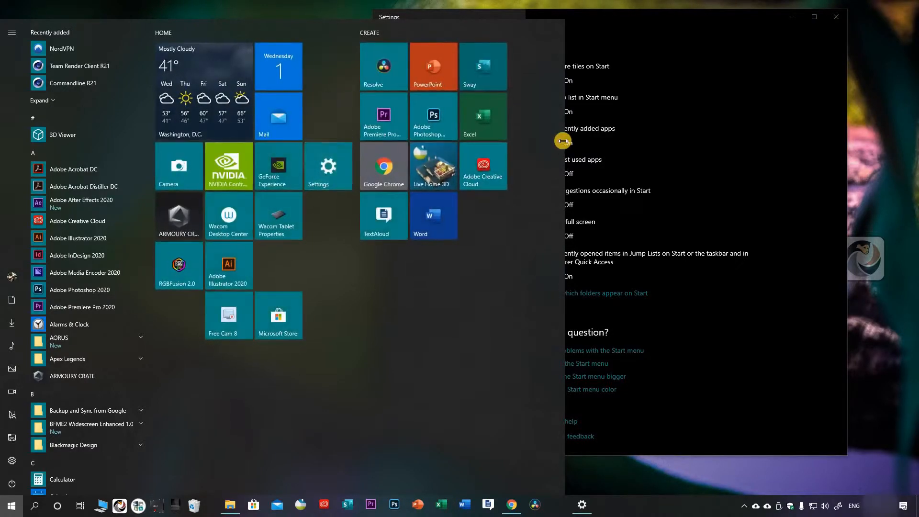
pyautogui.moveTo(330, 116); pyautogui.dragTo(330, 68)
pyautogui.moveTo(331, 166); pyautogui.dragTo(331, 116)
pyautogui.hotkey('ctrl', 'Left')
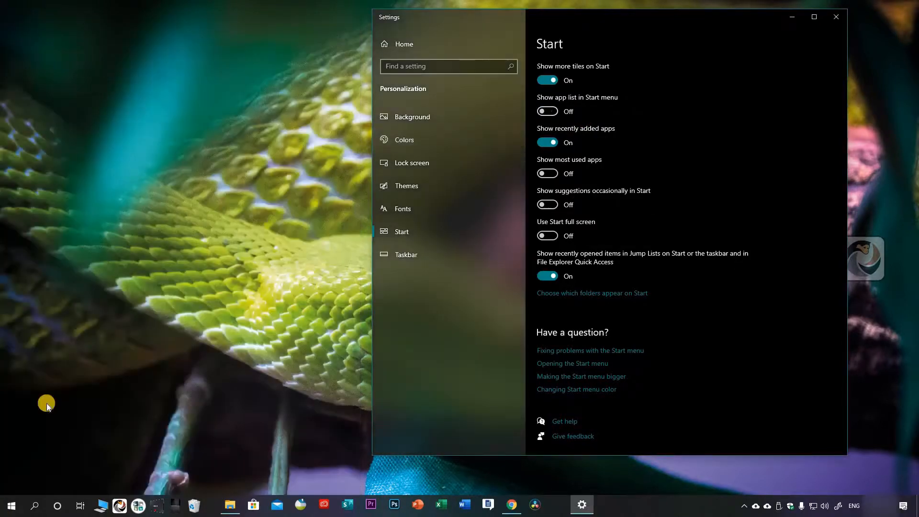
# Step: Try the Pinned tiles and All apps views with Show app list in Start menu turned off, and turn the option back on
pyautogui.press('super')
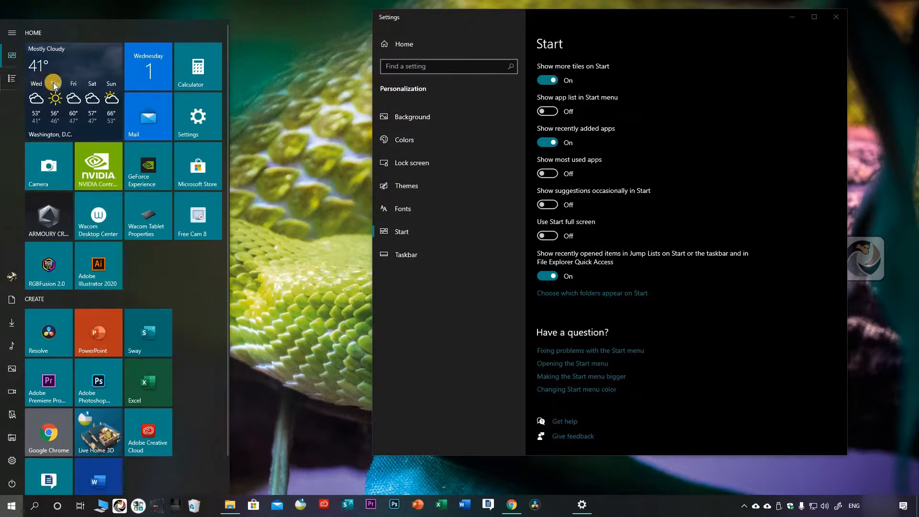
pyautogui.moveTo(31, 81)
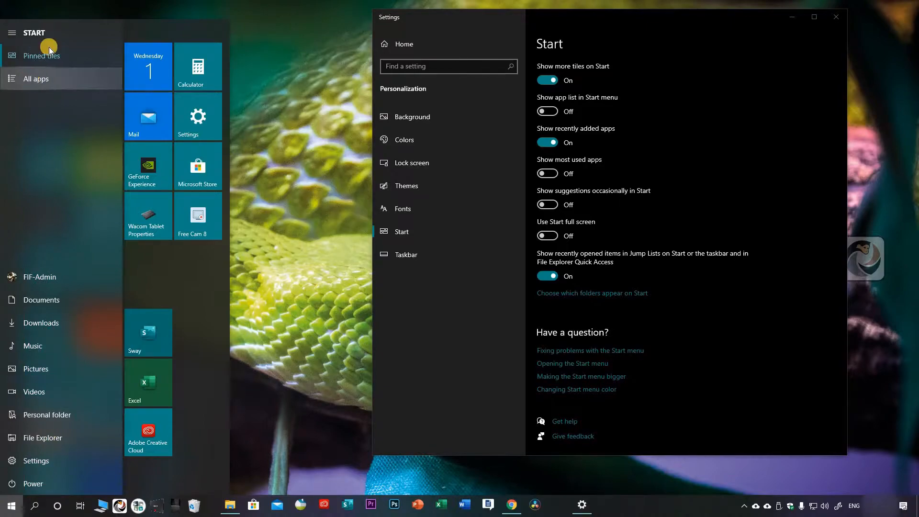
pyautogui.click(36, 79)
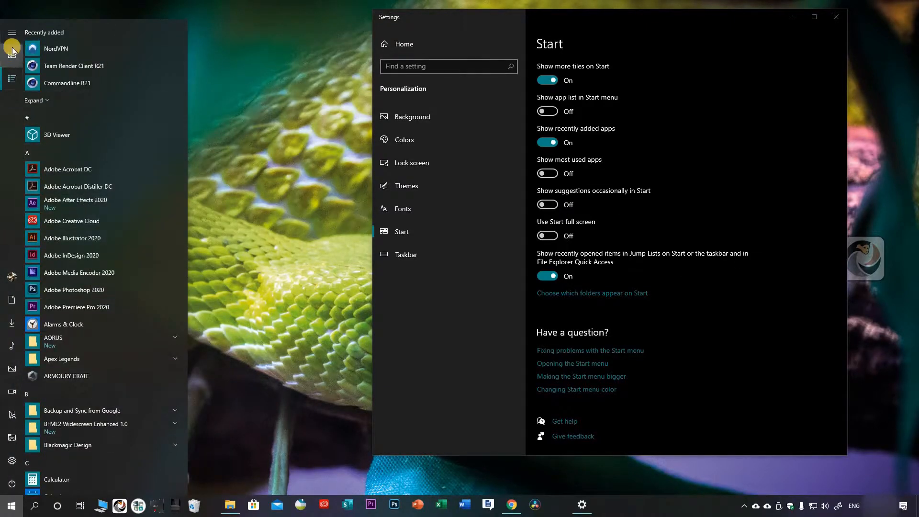
pyautogui.click(12, 51)
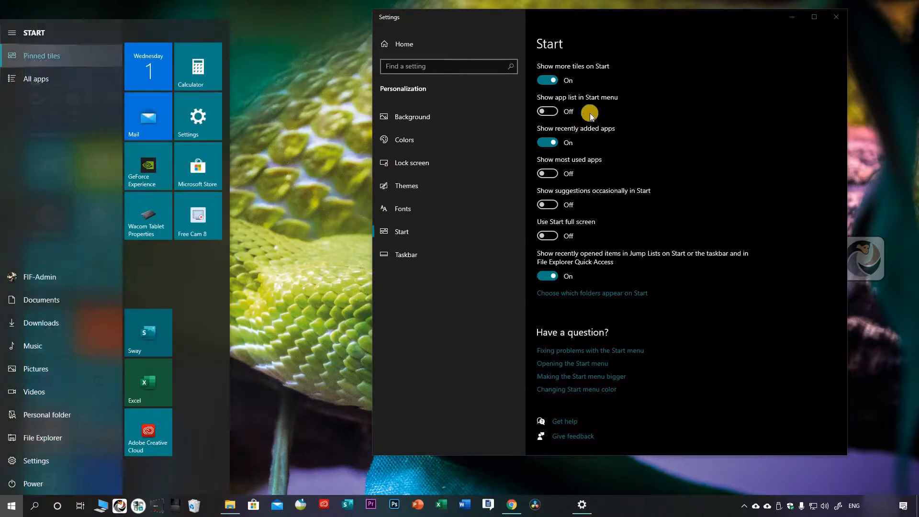
pyautogui.click(9, 498)
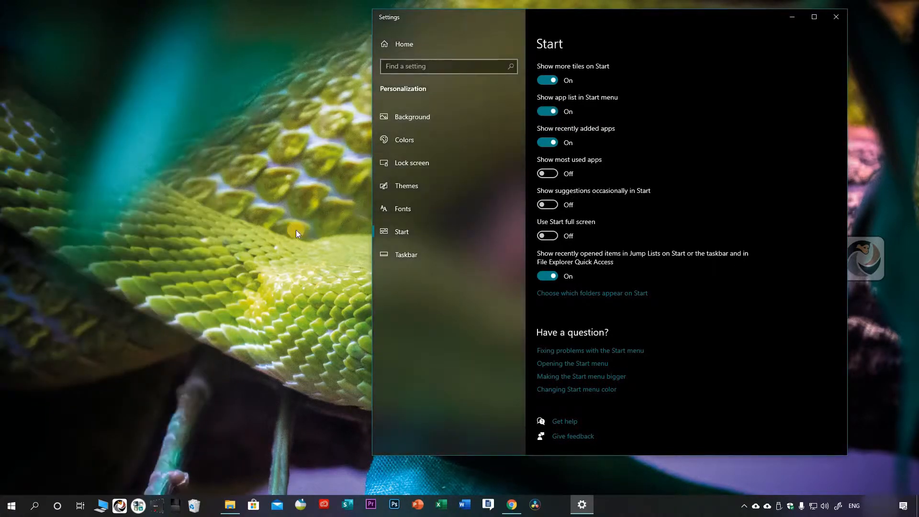
pyautogui.press('super')
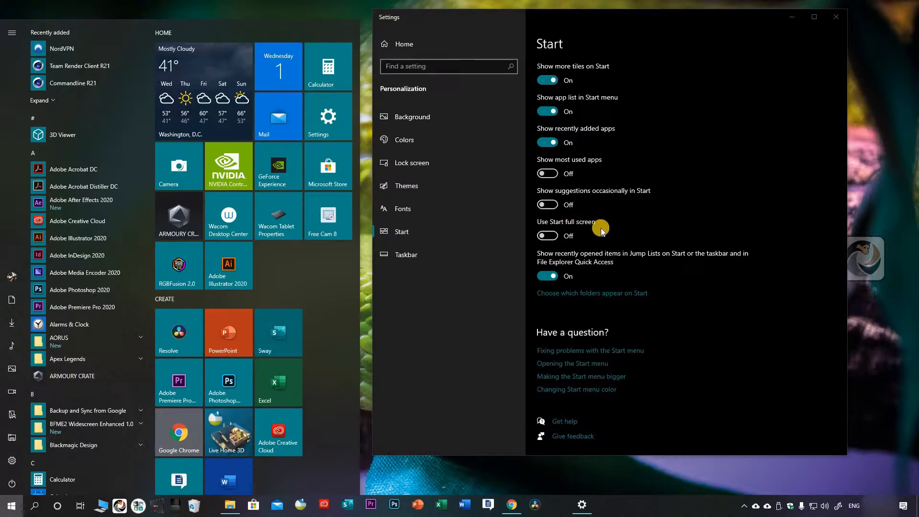
# Step: Preview the Start menu with Use Start full screen turned on, and turn the option back off
pyautogui.click(550, 237)
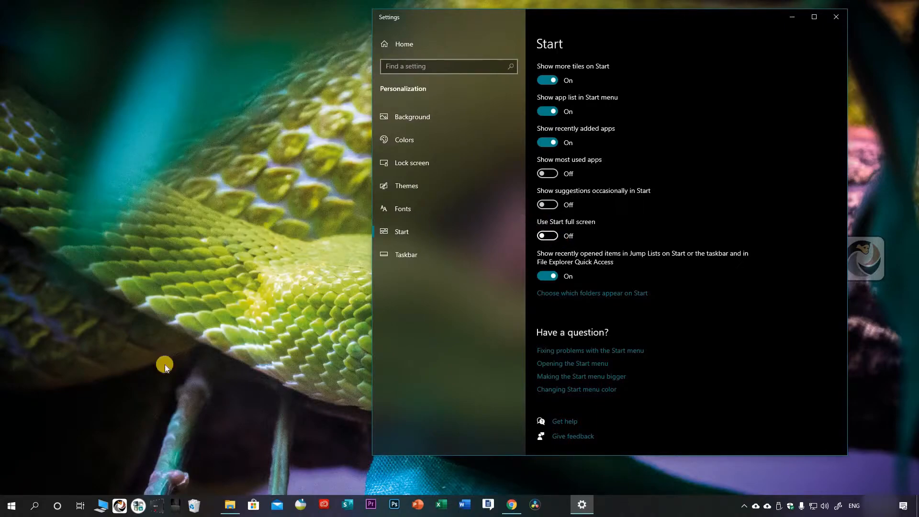
pyautogui.click(10, 504)
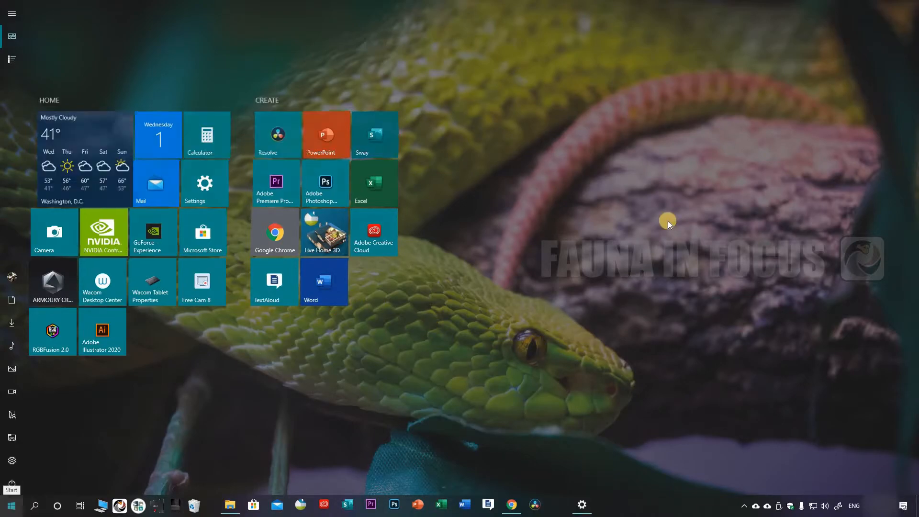
pyautogui.click(656, 289)
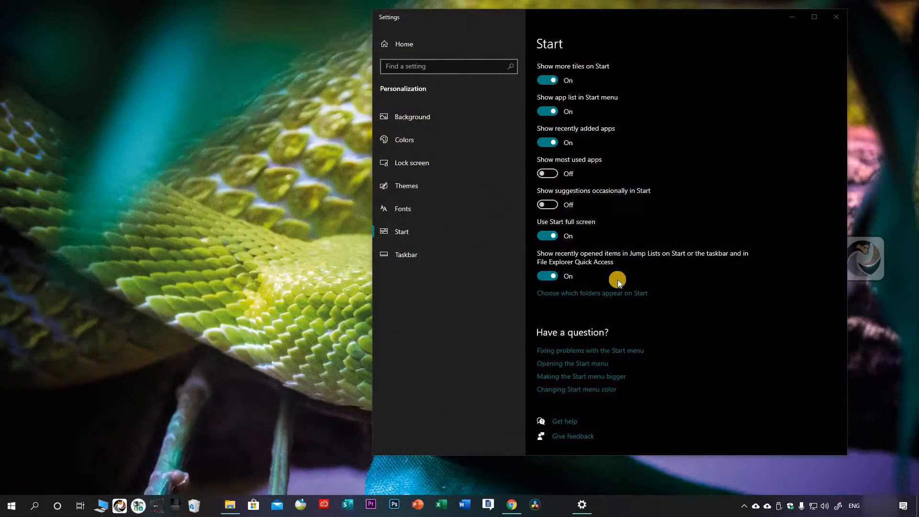
pyautogui.click(547, 235)
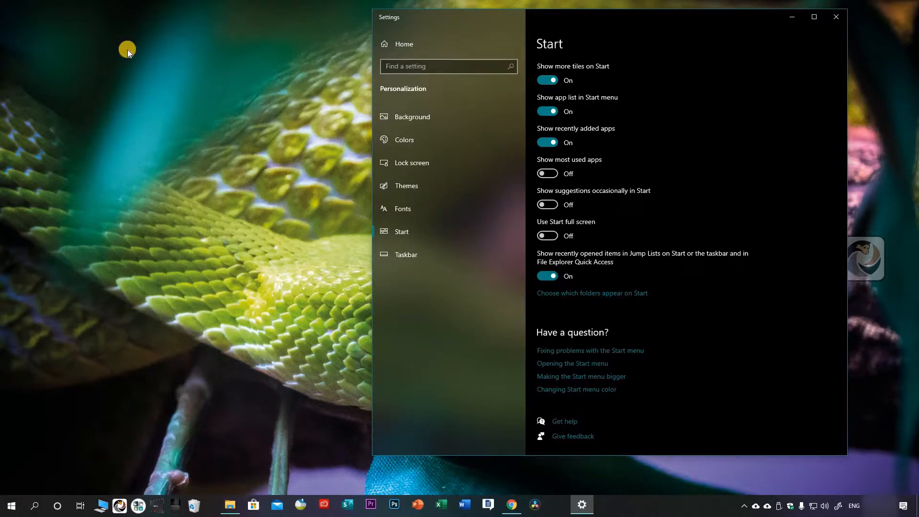
# Step: Examine the pinned and recent files in PowerPoint's taskbar jump list
pyautogui.press('super')
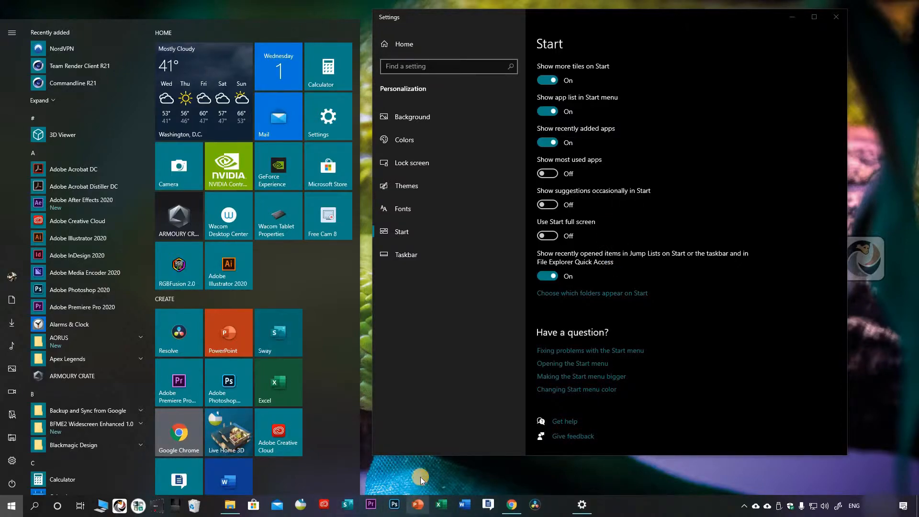
pyautogui.rightClick(418, 505)
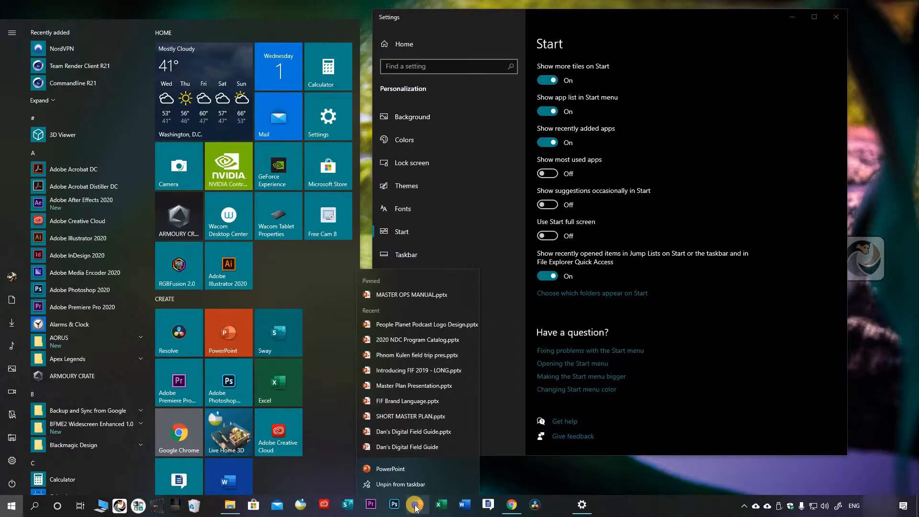
pyautogui.click(394, 289)
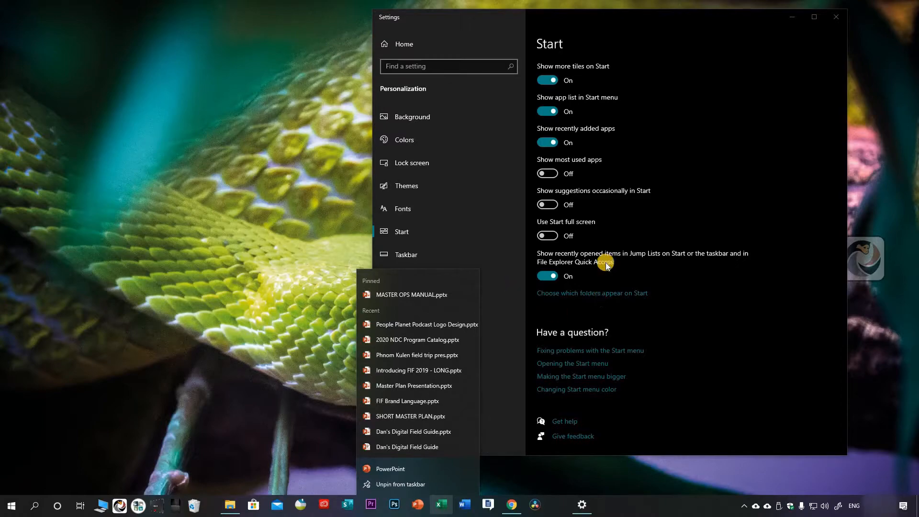
# Step: Compare the options for which folders appear on Start with the folder shortcuts in the Start menu, and close Settings
pyautogui.click(604, 204)
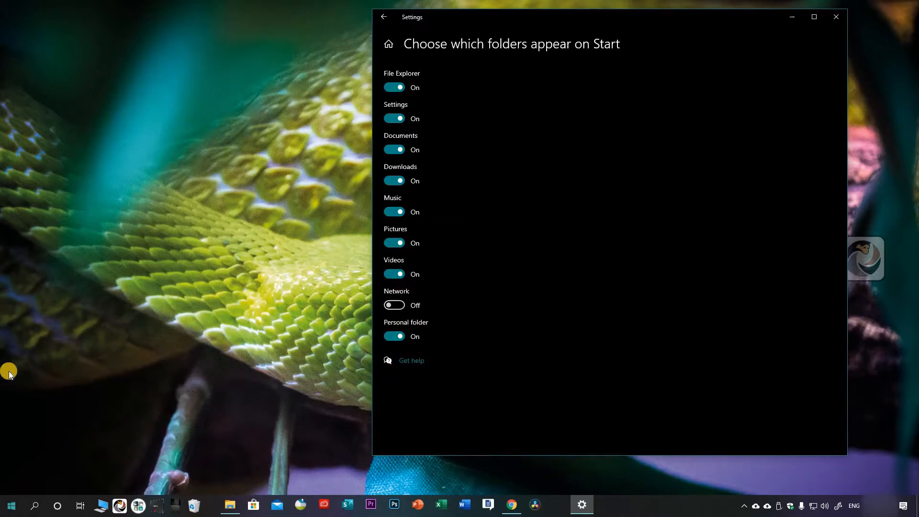
pyautogui.click(11, 506)
pyautogui.moveTo(41, 283)
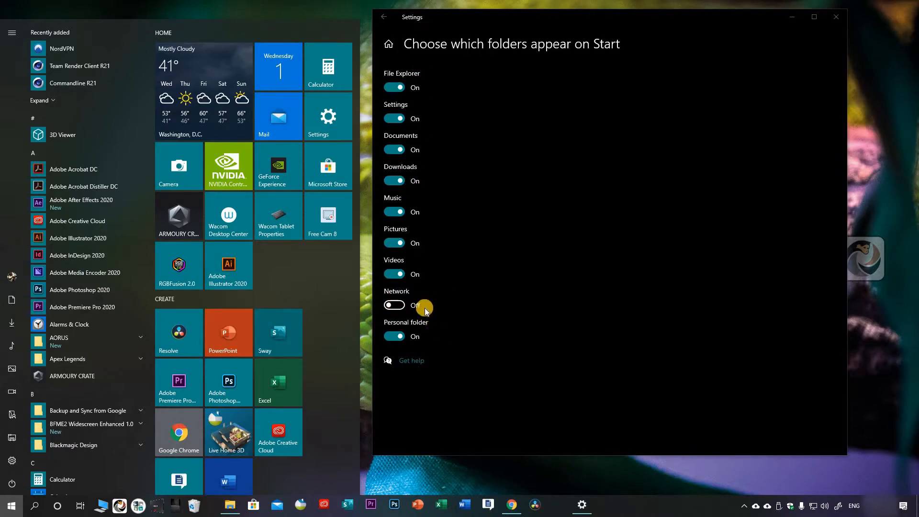
pyautogui.click(391, 22)
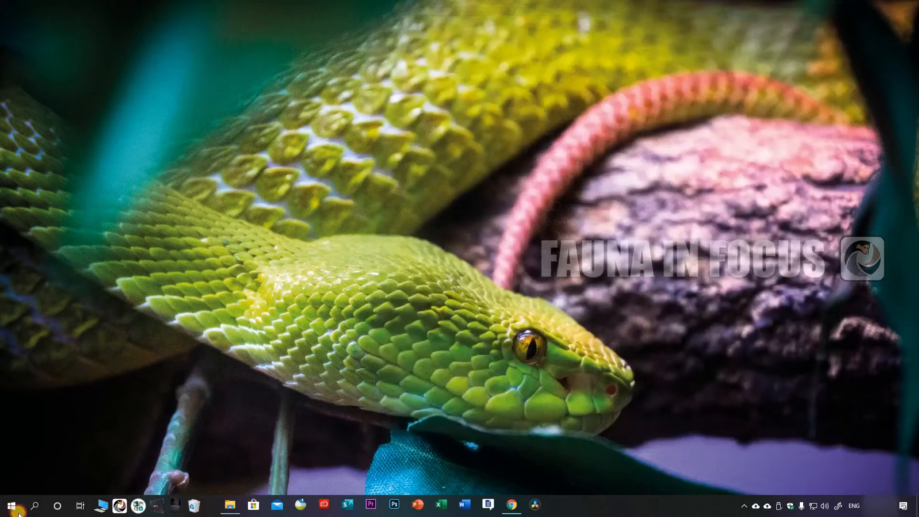
# Step: Open the Start menu and look over the Adobe entries in its app list
pyautogui.press('super')
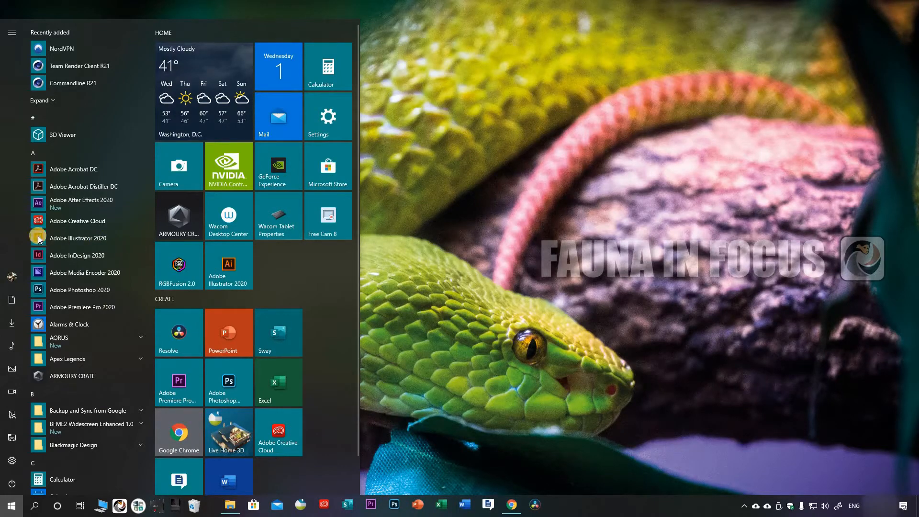
pyautogui.rightClick(287, 255)
pyautogui.click(82, 275)
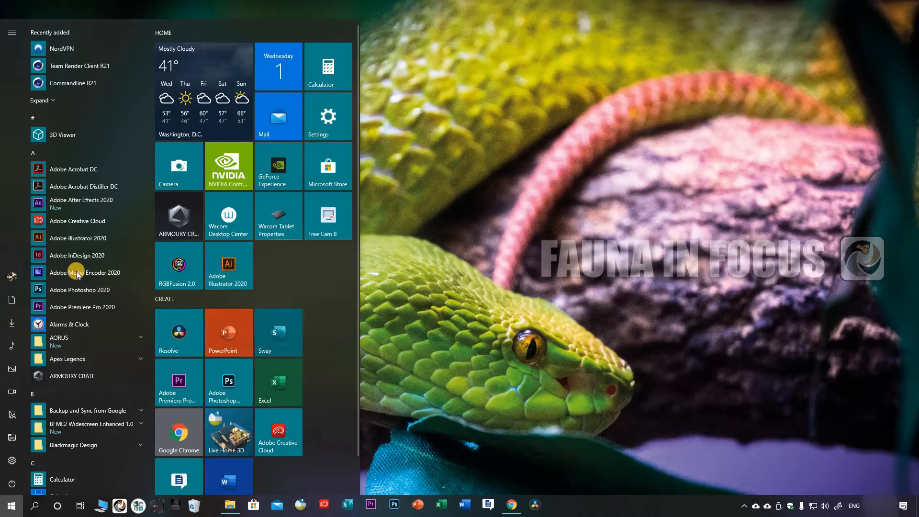
# Step: Pin Adobe Media Encoder 2020 and Adobe Acrobat Distiller DC from the app list to Start
pyautogui.rightClick(114, 278)
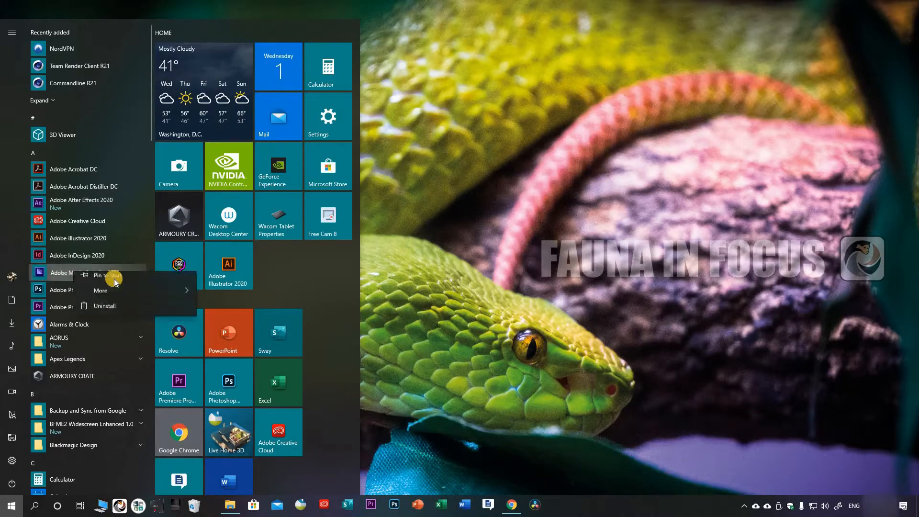
pyautogui.click(108, 281)
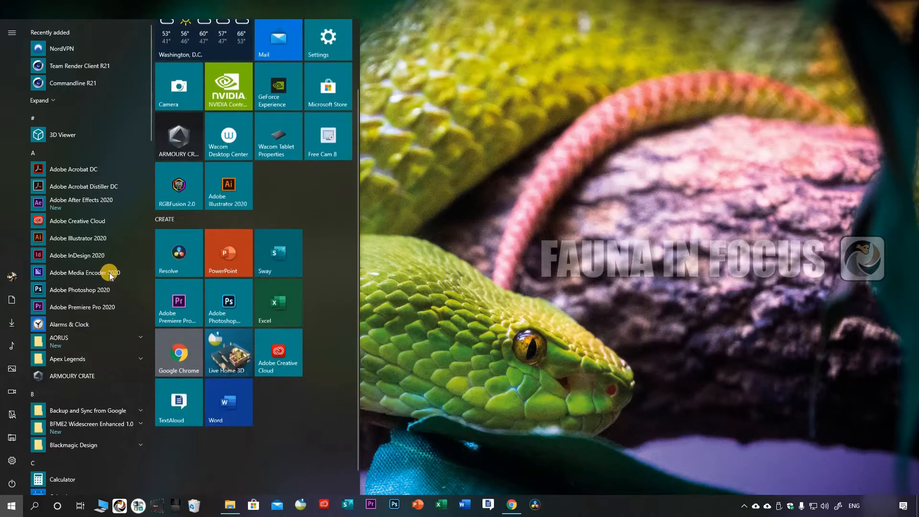
pyautogui.scroll(-2, 144, 447)
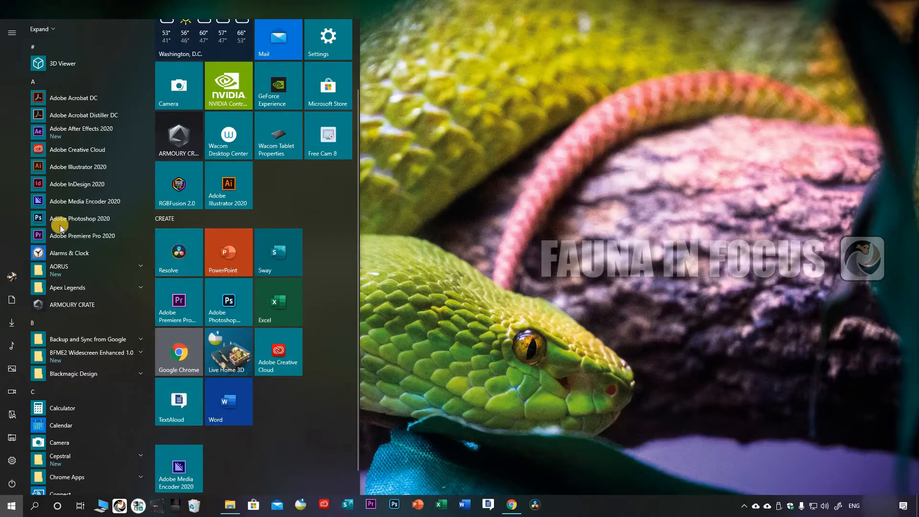
pyautogui.scroll(2, 78, 214)
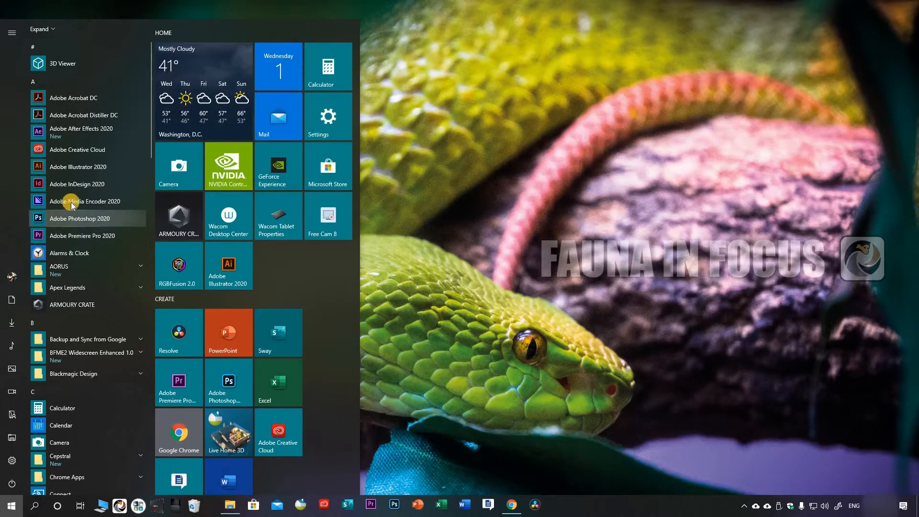
pyautogui.rightClick(72, 205)
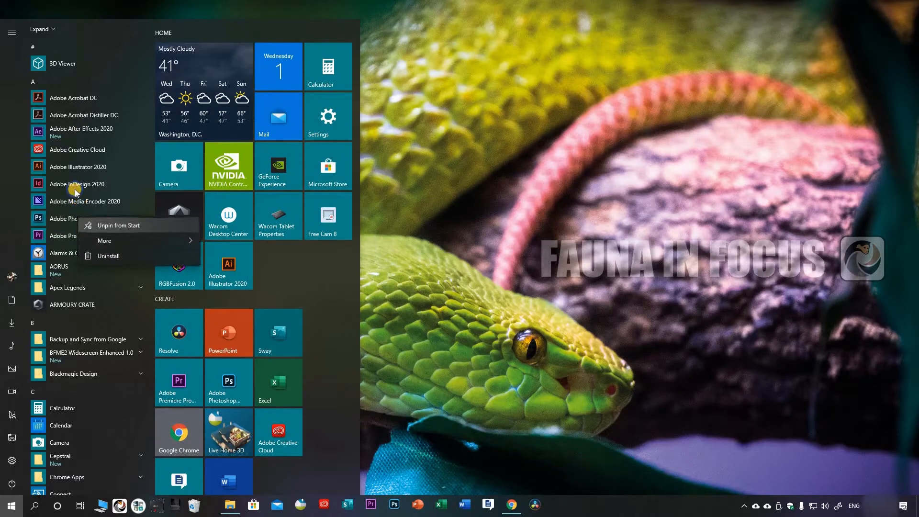
pyautogui.rightClick(74, 116)
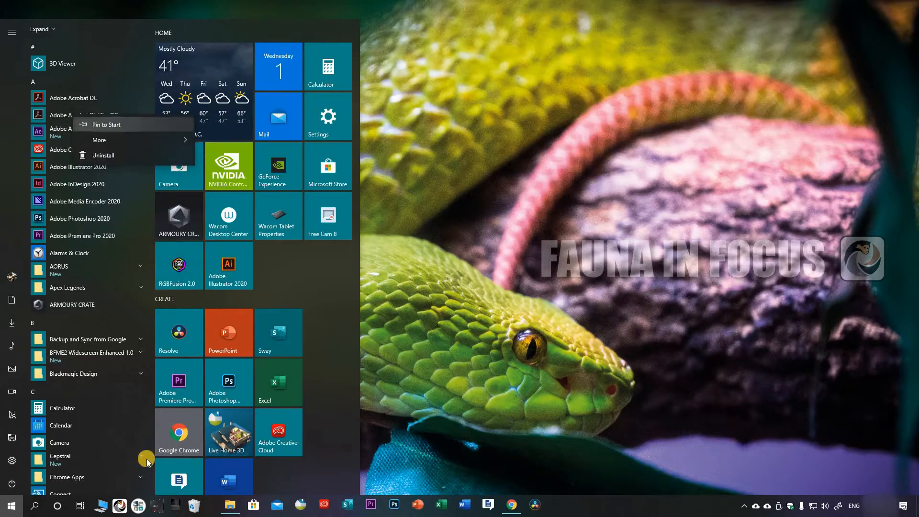
pyautogui.click(110, 124)
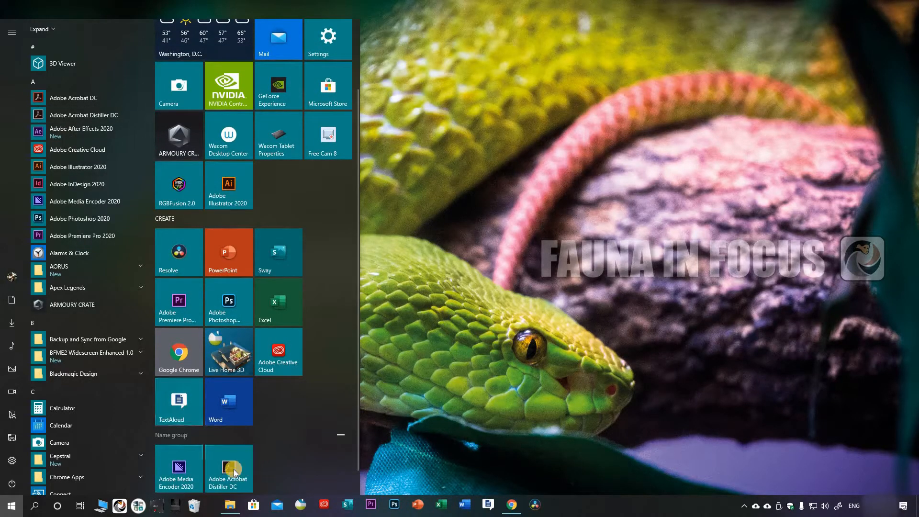
# Step: Name the unnamed group holding the newly pinned tiles ADOBE
pyautogui.click(186, 435)
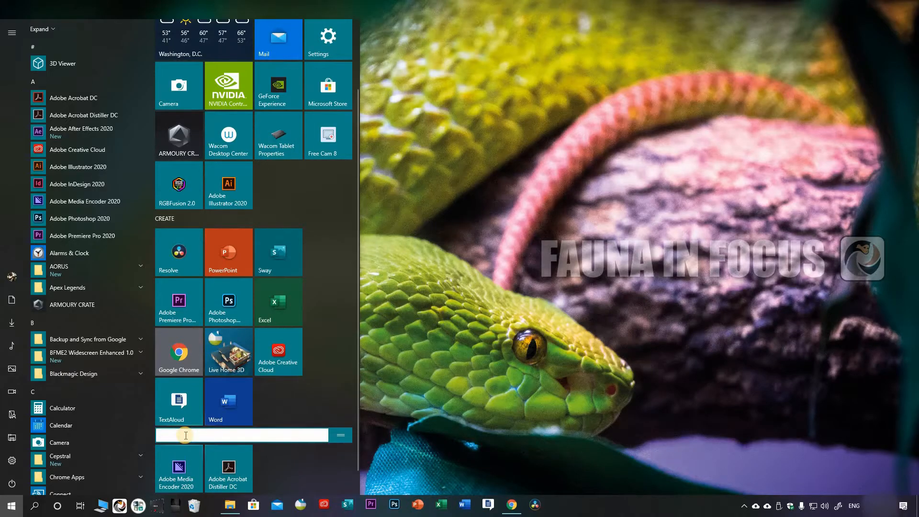
pyautogui.write('ADOBE')
pyautogui.press('Return')
# Step: Move the Adobe Creative Cloud, Adobe Premiere Pro and Adobe Photoshop tiles from the CREATE group into the ADOBE group
pyautogui.moveTo(282, 353); pyautogui.dragTo(284, 458)
pyautogui.moveTo(282, 411); pyautogui.dragTo(283, 397)
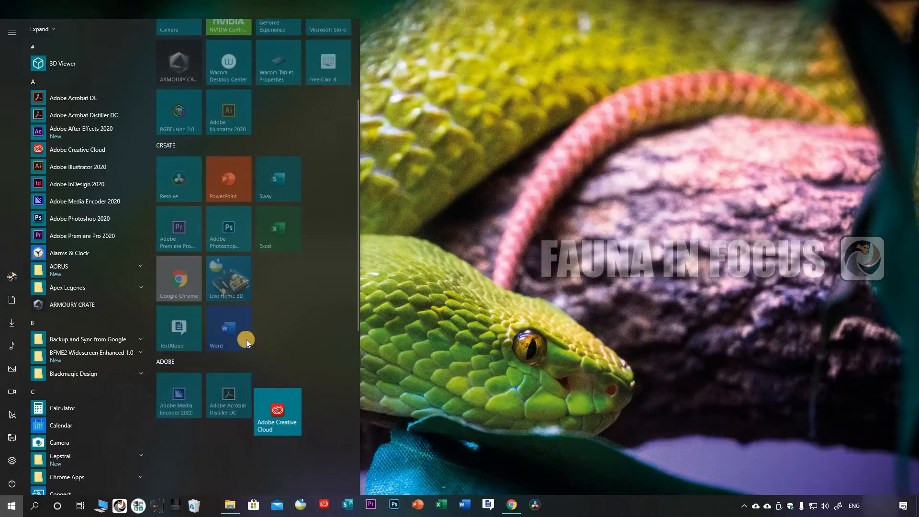
pyautogui.moveTo(172, 272); pyautogui.dragTo(316, 399)
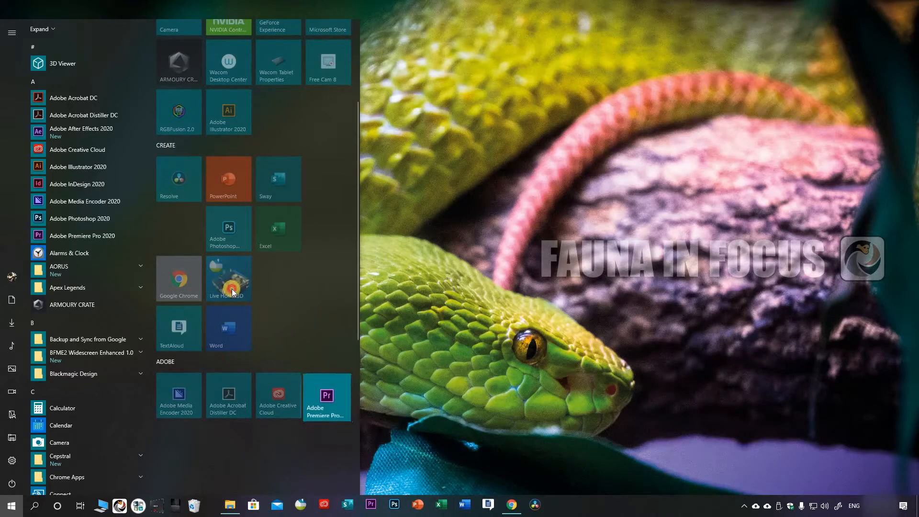
pyautogui.moveTo(232, 289); pyautogui.dragTo(178, 383)
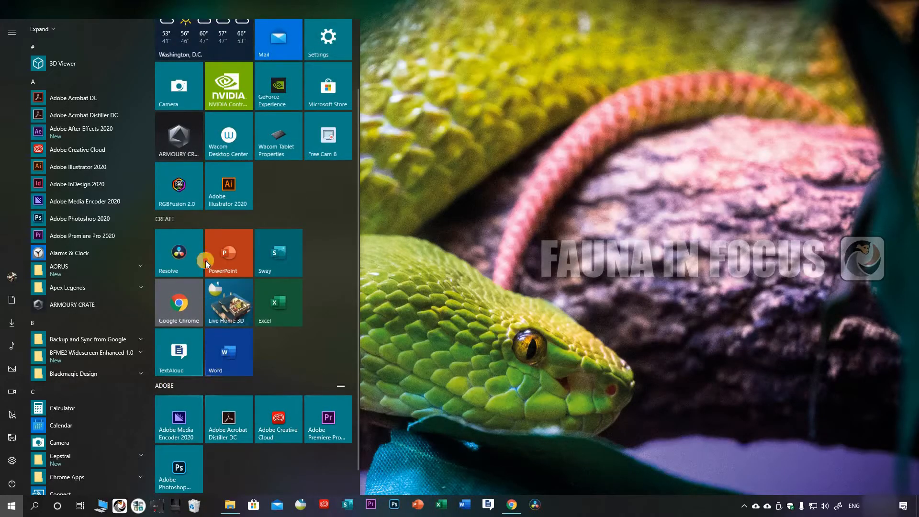
# Step: Move the ADOBE group above the HOME group and open its name for editing
pyautogui.moveTo(194, 225); pyautogui.dragTo(166, 33)
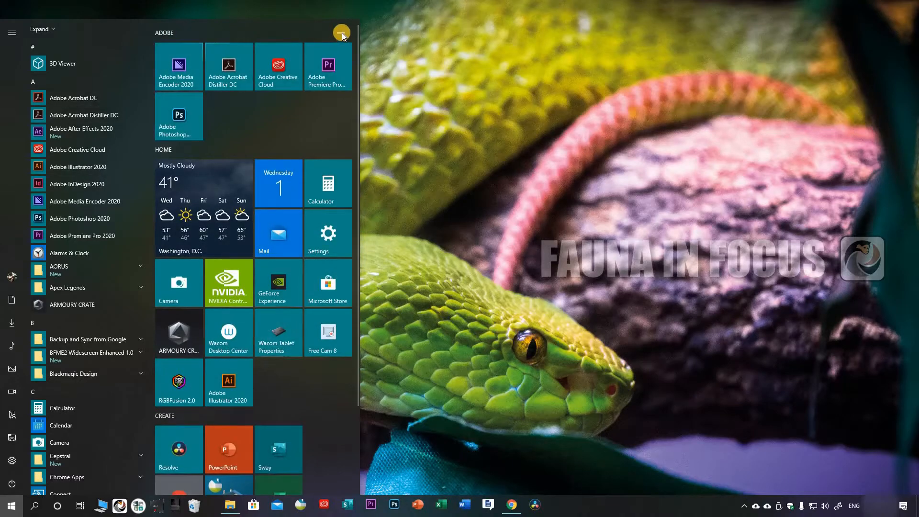
pyautogui.moveTo(338, 41)
pyautogui.mouseDown()
pyautogui.moveTo(114, 45)
pyautogui.moveTo(352, 32)
pyautogui.moveTo(339, 34)
pyautogui.mouseUp()
pyautogui.click(282, 28)
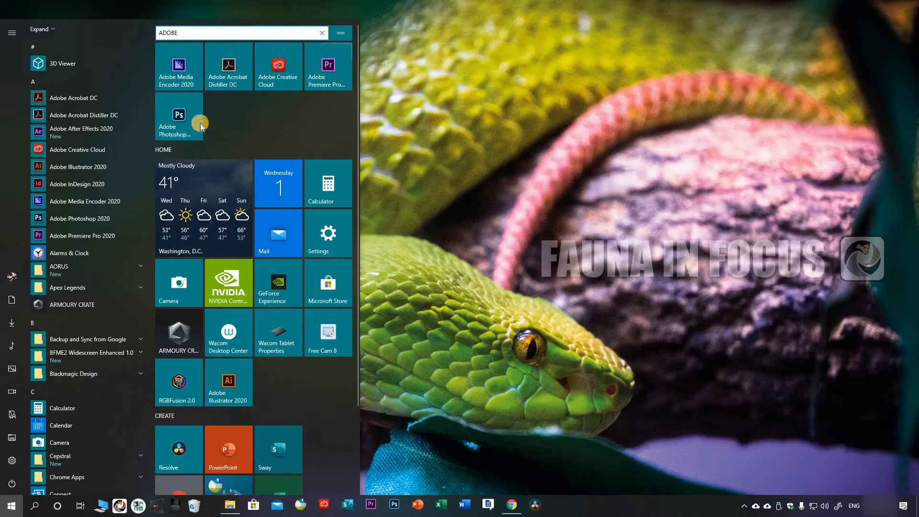
pyautogui.click(188, 35)
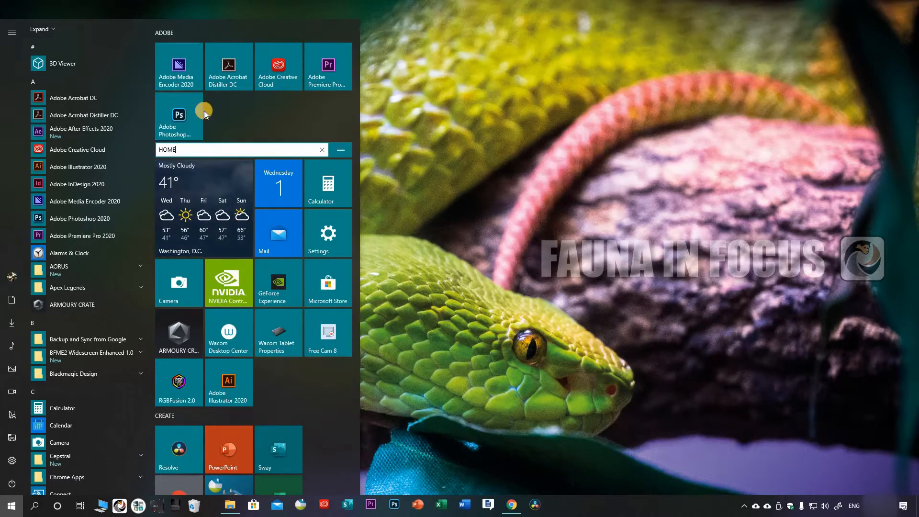
pyautogui.click(236, 32)
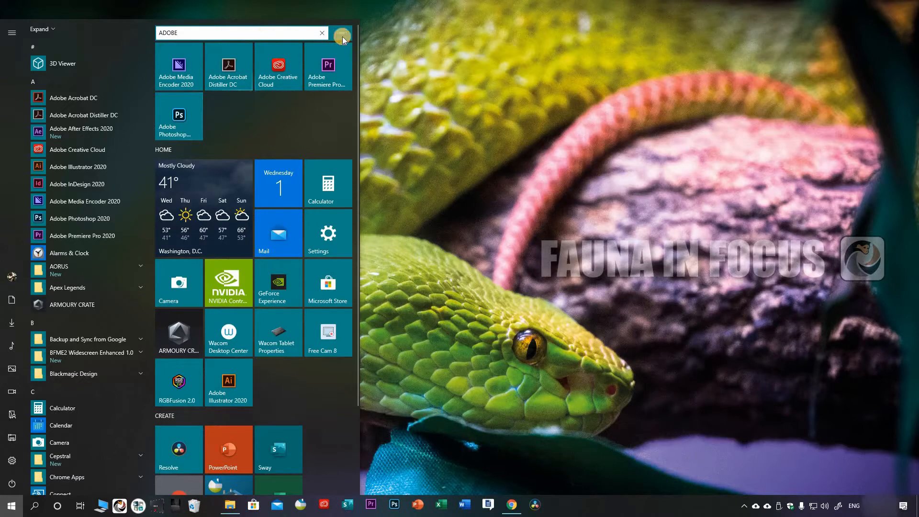
# Step: Leave the group name unedited and move the ADOBE group between the HOME and CREATE groups
pyautogui.click(248, 137)
pyautogui.moveTo(185, 33); pyautogui.dragTo(186, 301)
pyautogui.moveTo(212, 263); pyautogui.dragTo(216, 259)
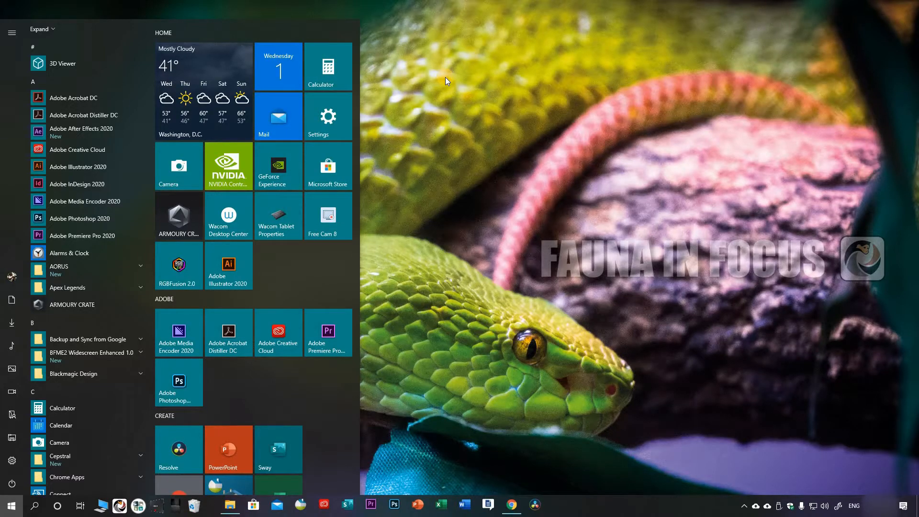
# Step: Launch Calculator from its Start tile, and return to the Start menu with the app closed
pyautogui.click(327, 65)
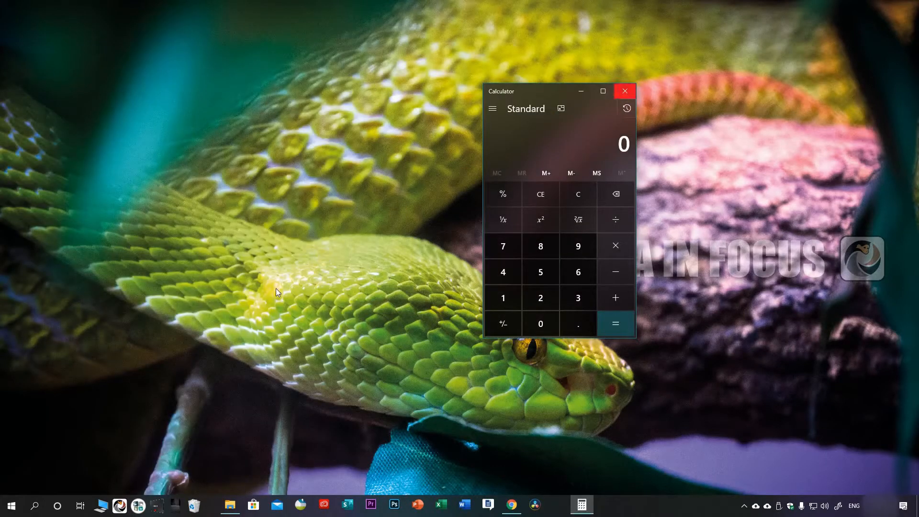
pyautogui.click(332, 55)
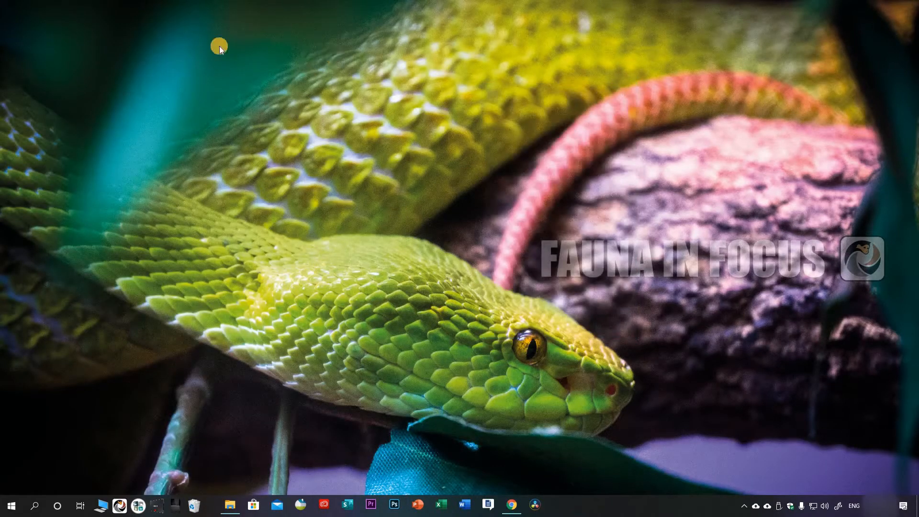
pyautogui.press('super')
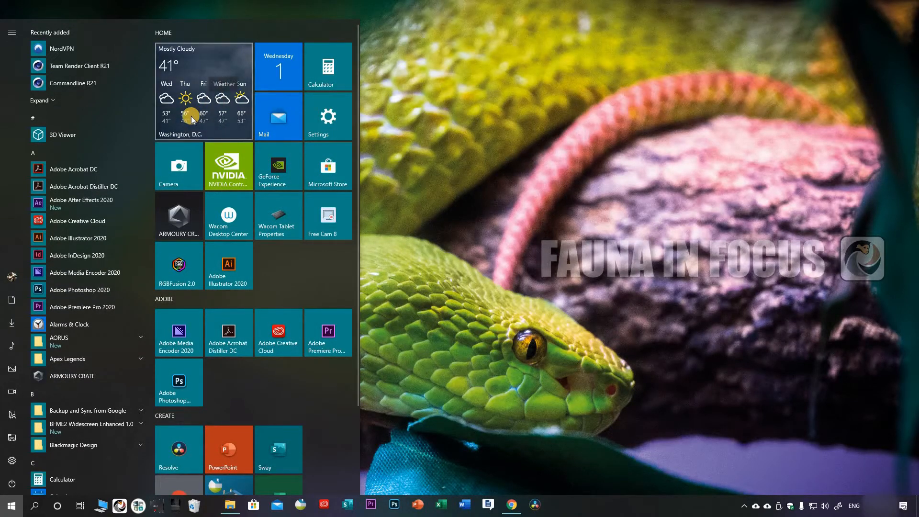
# Step: Resize the Weather tile to Small and look over its available tile sizes
pyautogui.rightClick(239, 143)
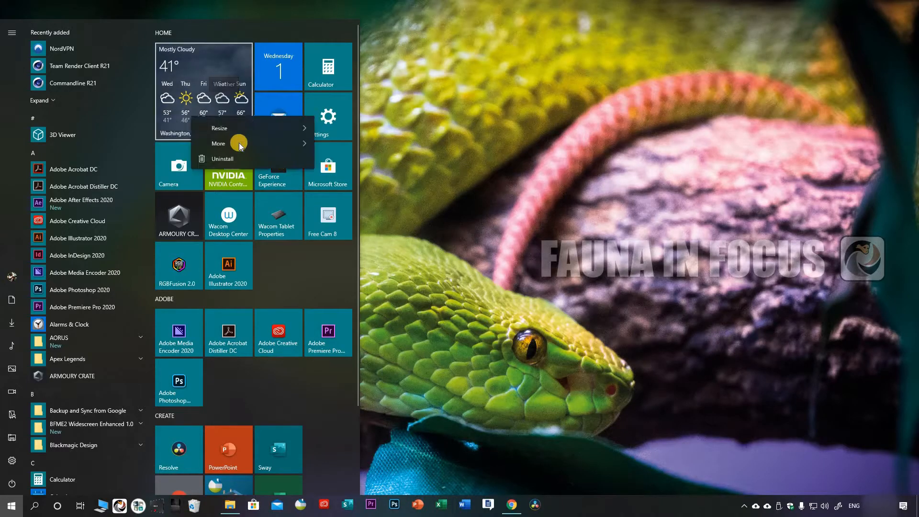
pyautogui.moveTo(246, 142)
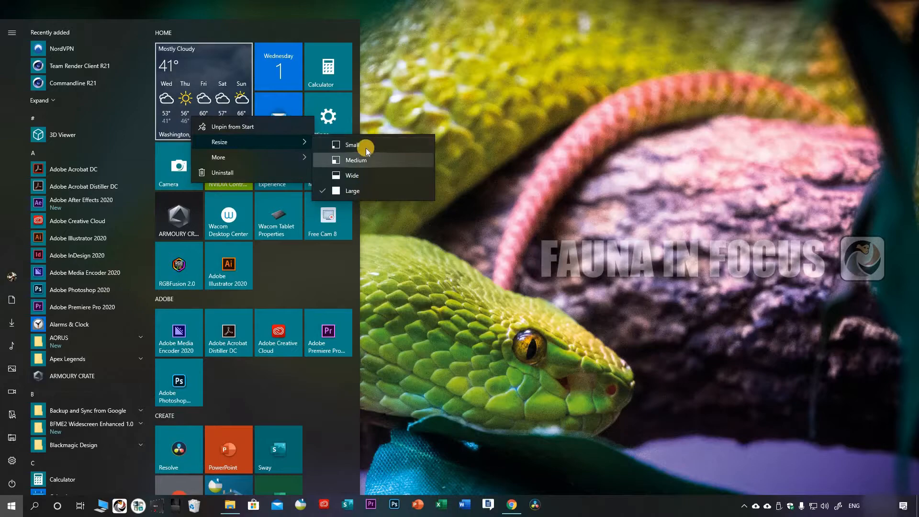
pyautogui.click(352, 145)
pyautogui.moveTo(167, 56); pyautogui.dragTo(245, 85)
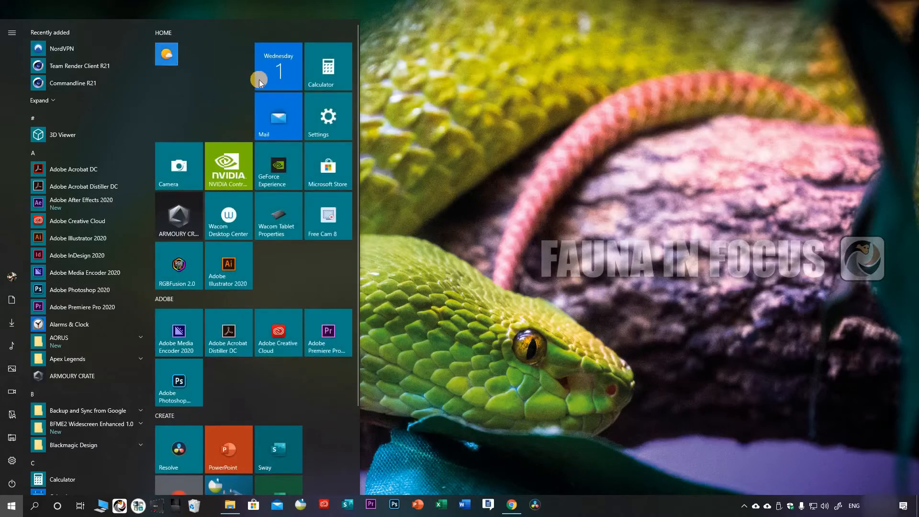
pyautogui.rightClick(169, 56)
pyautogui.moveTo(259, 81)
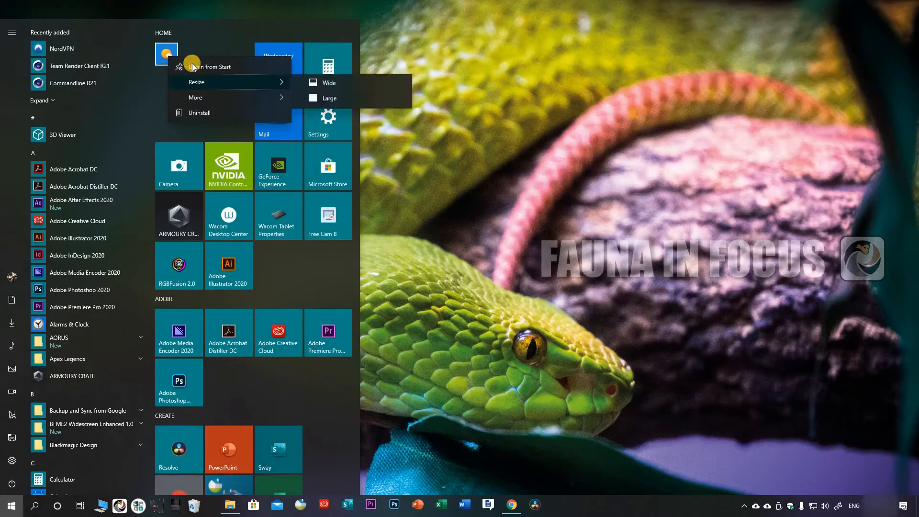
pyautogui.click(169, 55)
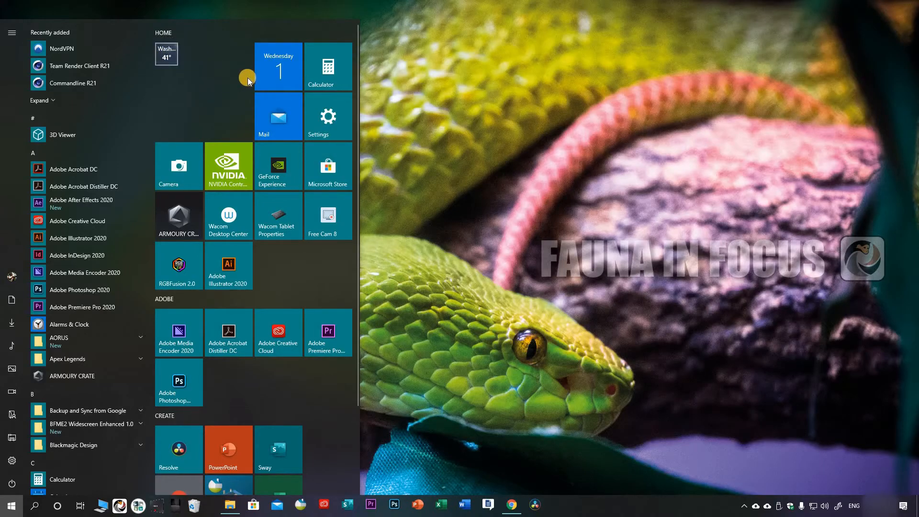
# Step: Resize the Weather tile to Large
pyautogui.rightClick(167, 55)
pyautogui.moveTo(283, 82)
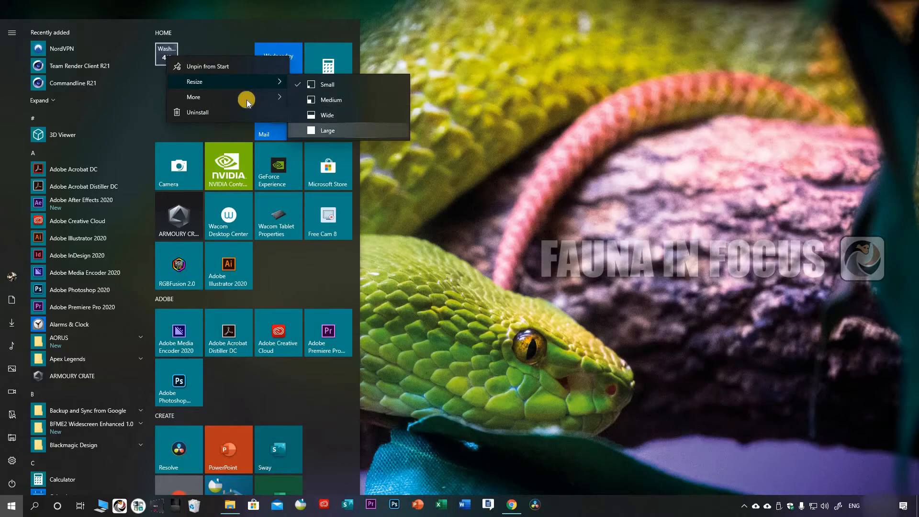
pyautogui.click(328, 130)
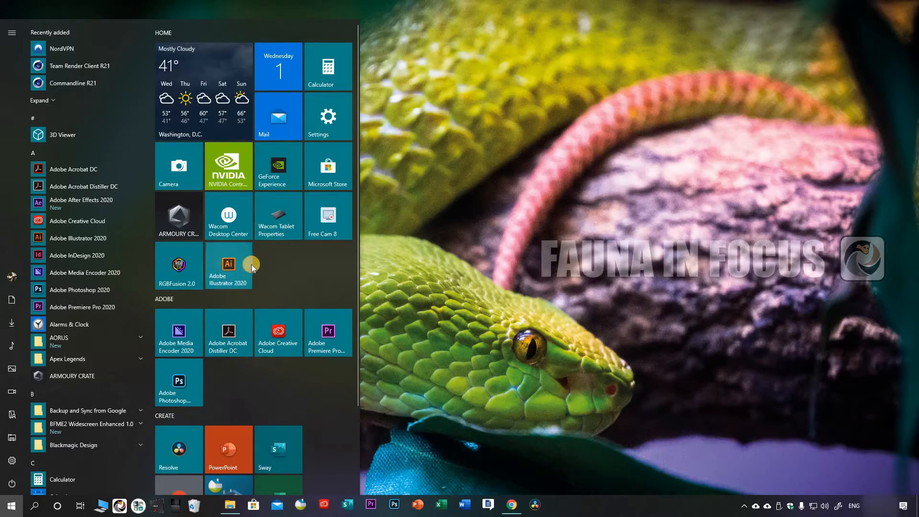
# Step: Move the Adobe Illustrator 2020 tile into the ADOBE group and combine it with Adobe Media Encoder 2020 in a tile folder
pyautogui.moveTo(248, 262); pyautogui.dragTo(270, 370)
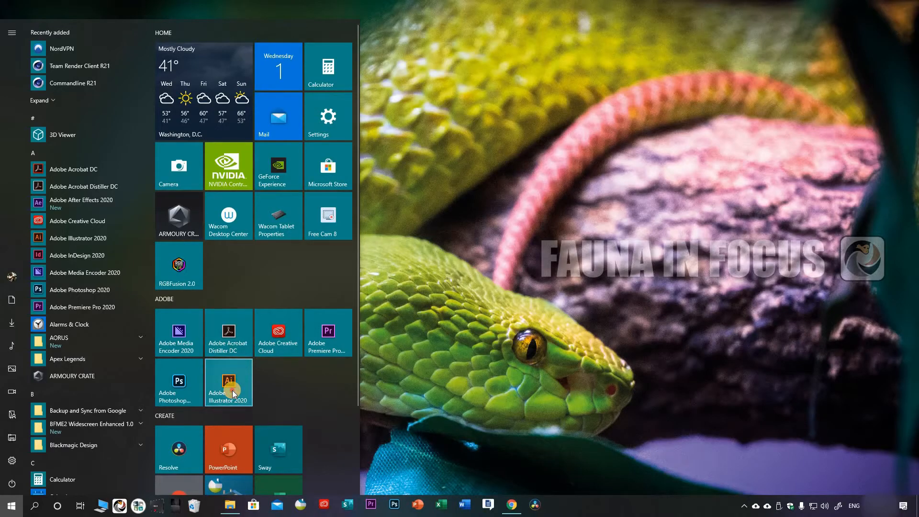
pyautogui.moveTo(178, 338)
pyautogui.mouseDown()
pyautogui.moveTo(228, 378)
pyautogui.moveTo(190, 344)
pyautogui.moveTo(191, 358)
pyautogui.moveTo(183, 342)
pyautogui.mouseUp()
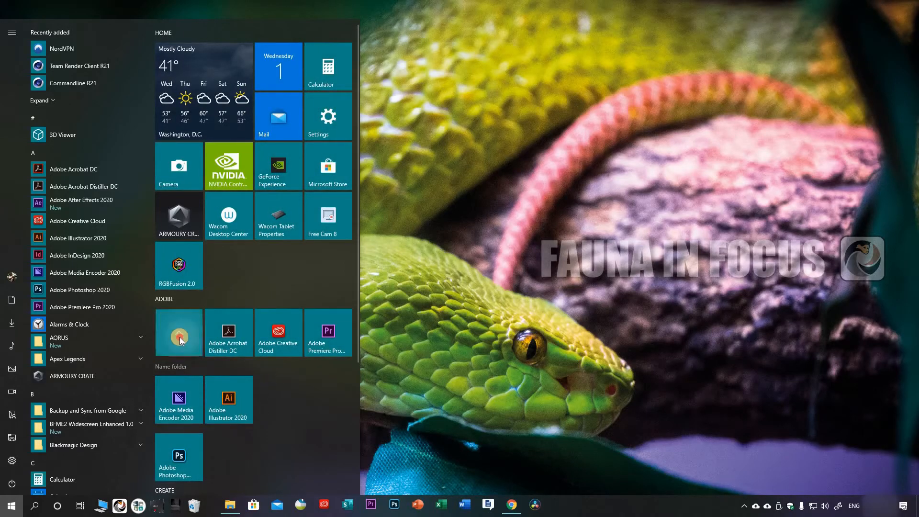
pyautogui.click(179, 337)
pyautogui.click(179, 337)
pyautogui.click(179, 340)
# Step: Add the Adobe Photoshop, Acrobat Distiller DC, Creative Cloud and Premiere Pro tiles to the folder in the ADOBE group
pyautogui.moveTo(179, 395); pyautogui.dragTo(179, 345)
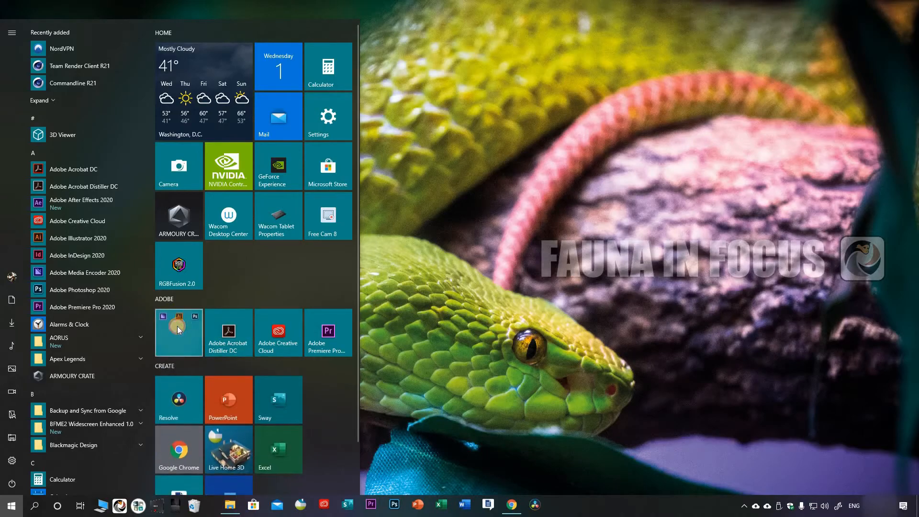
pyautogui.moveTo(294, 379); pyautogui.dragTo(282, 365)
pyautogui.moveTo(233, 323)
pyautogui.mouseDown()
pyautogui.moveTo(186, 346)
pyautogui.moveTo(229, 331)
pyautogui.moveTo(172, 332)
pyautogui.moveTo(240, 338)
pyautogui.mouseUp()
pyautogui.moveTo(241, 400); pyautogui.dragTo(184, 340)
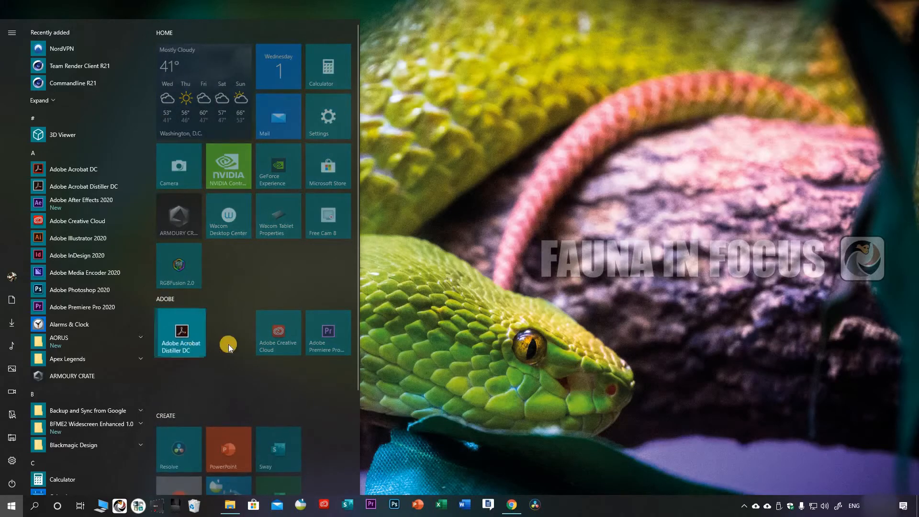
pyautogui.click(177, 340)
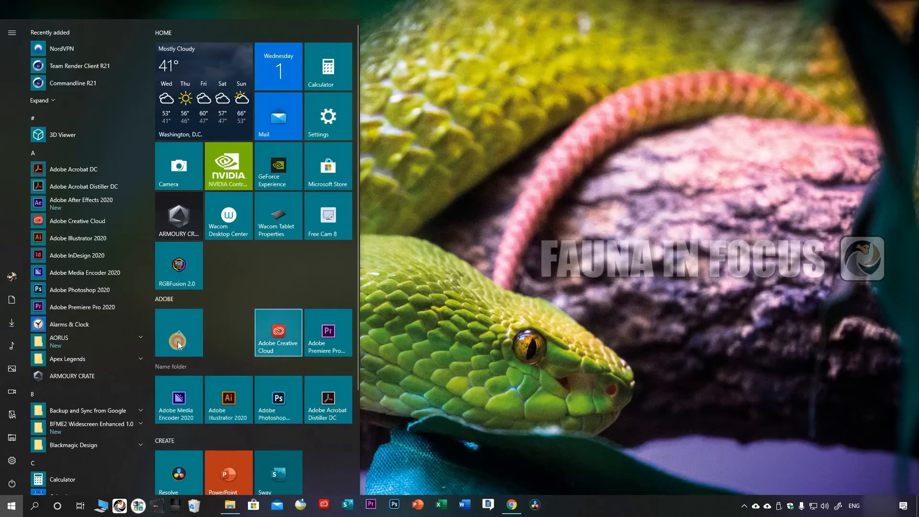
pyautogui.moveTo(316, 344); pyautogui.dragTo(176, 335)
pyautogui.click(199, 342)
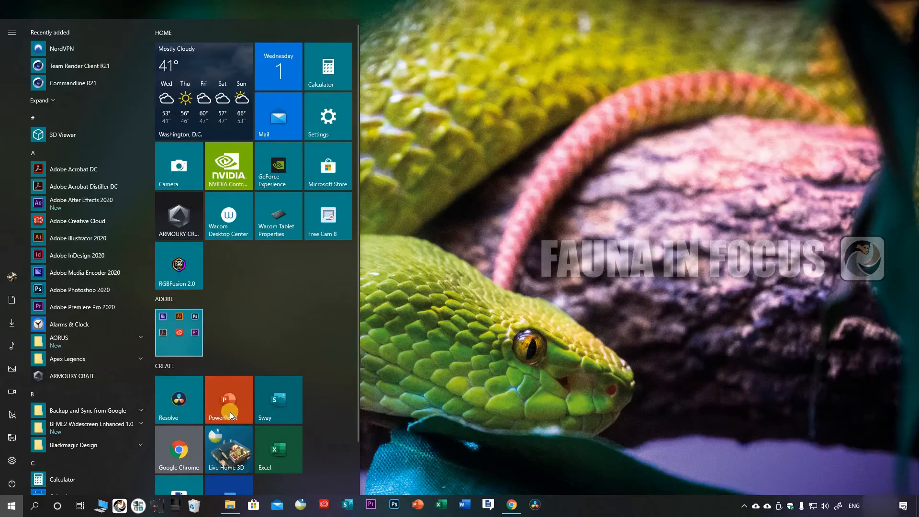
# Step: Move the Adobe Illustrator 2020, Premiere Pro and Photoshop tiles out of the folder, placing them beside it in the ADOBE group
pyautogui.click(179, 333)
pyautogui.moveTo(229, 400); pyautogui.dragTo(233, 335)
pyautogui.click(183, 327)
pyautogui.moveTo(231, 446); pyautogui.dragTo(279, 331)
pyautogui.click(178, 331)
pyautogui.moveTo(278, 399); pyautogui.dragTo(328, 331)
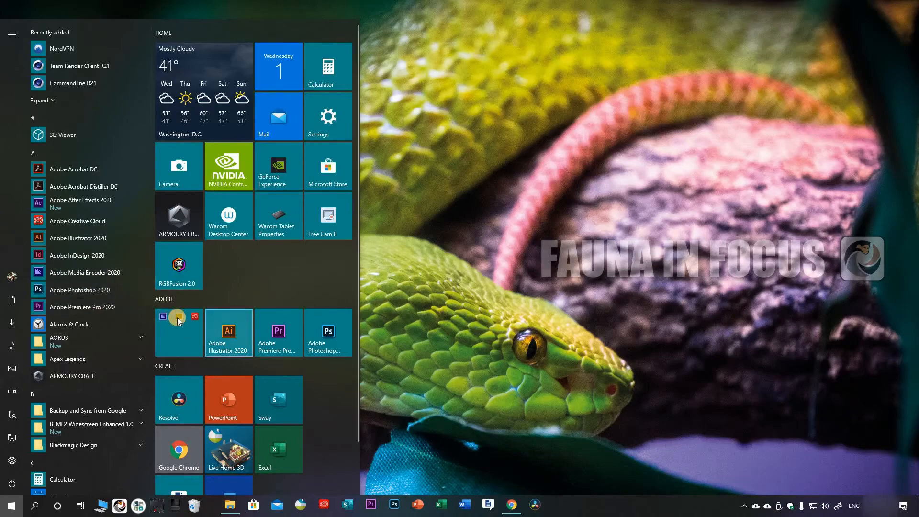
# Step: Move the Adobe Creative Cloud tile next to Adobe Media Encoder 2020 inside the folder, and collapse the folder
pyautogui.click(179, 335)
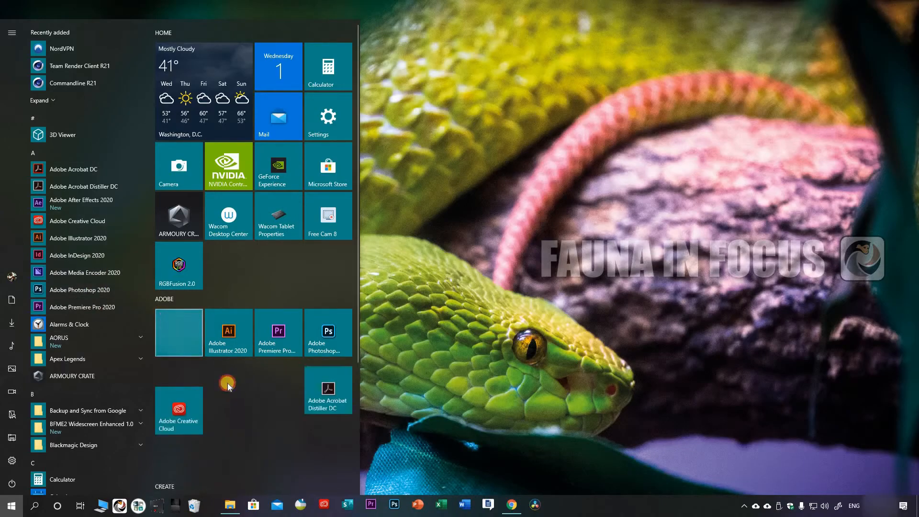
pyautogui.moveTo(181, 447); pyautogui.dragTo(176, 335)
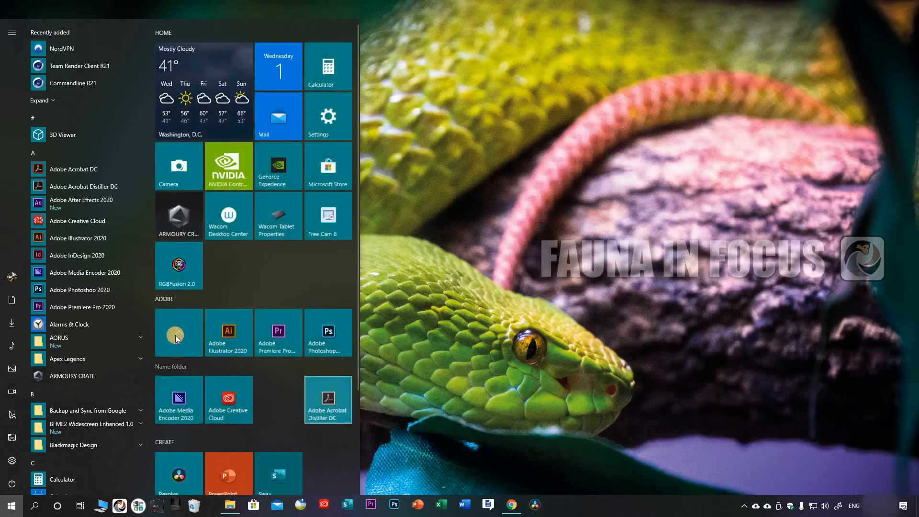
pyautogui.click(179, 315)
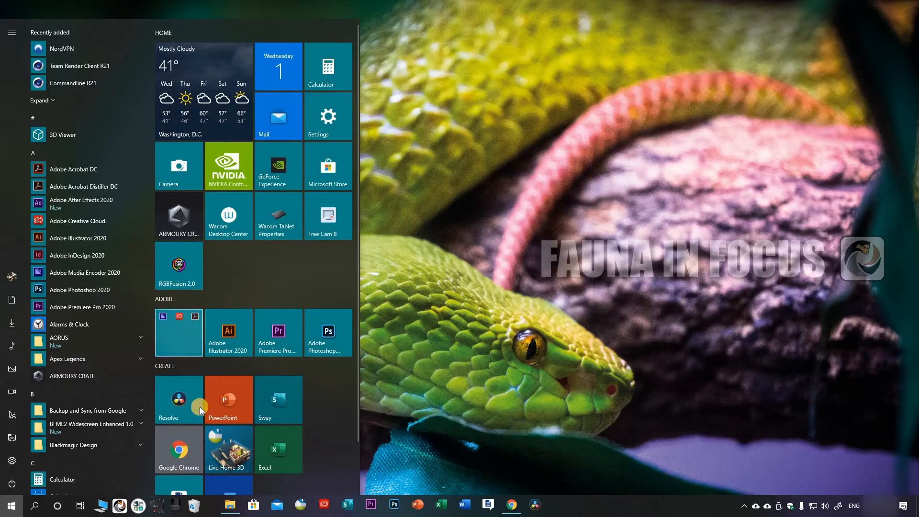
# Step: Expand and collapse the tile folder in the ADOBE group to check its contents
pyautogui.click(178, 316)
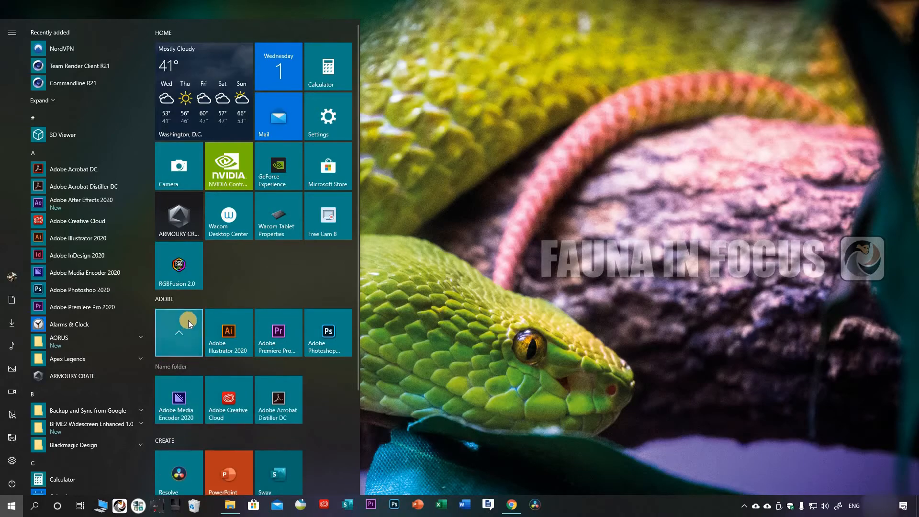
pyautogui.click(185, 327)
pyautogui.click(175, 330)
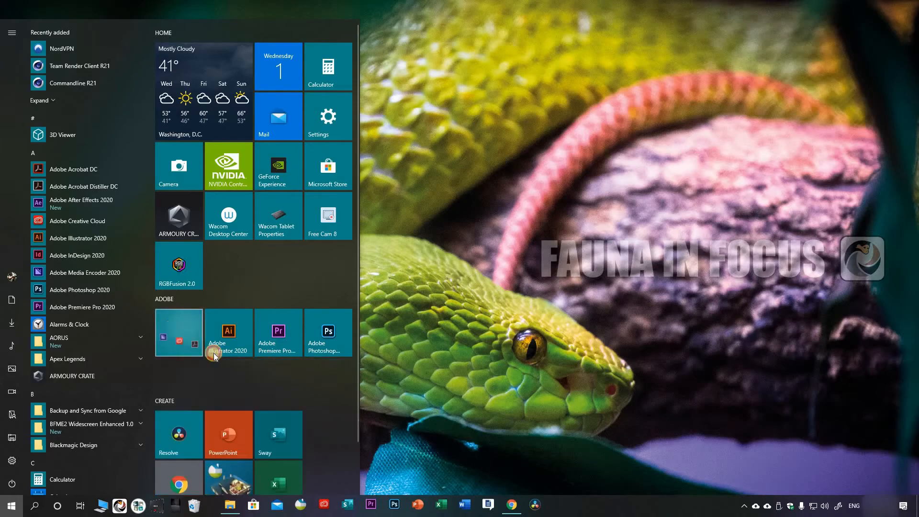
# Step: Expand the ADOBE group's folder and move the Creative Cloud, Media Encoder 2020 and Acrobat Distiller DC tiles out above it
pyautogui.click(178, 331)
pyautogui.moveTo(228, 400); pyautogui.dragTo(254, 333)
pyautogui.click(180, 384)
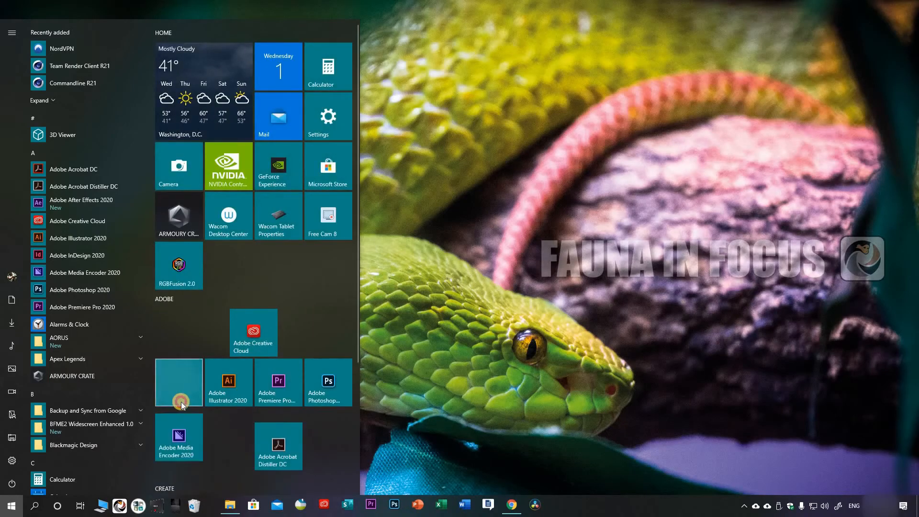
pyautogui.moveTo(179, 449); pyautogui.dragTo(204, 328)
pyautogui.click(179, 383)
pyautogui.moveTo(278, 449); pyautogui.dragTo(309, 335)
# Step: Arrange the ADOBE group with Media Encoder, Creative Cloud, Distiller and Photoshop in the first row, Premiere Pro and Illustrator in the second
pyautogui.moveTo(204, 331); pyautogui.dragTo(179, 331)
pyautogui.moveTo(254, 331); pyautogui.dragTo(229, 332)
pyautogui.moveTo(304, 332); pyautogui.dragTo(279, 333)
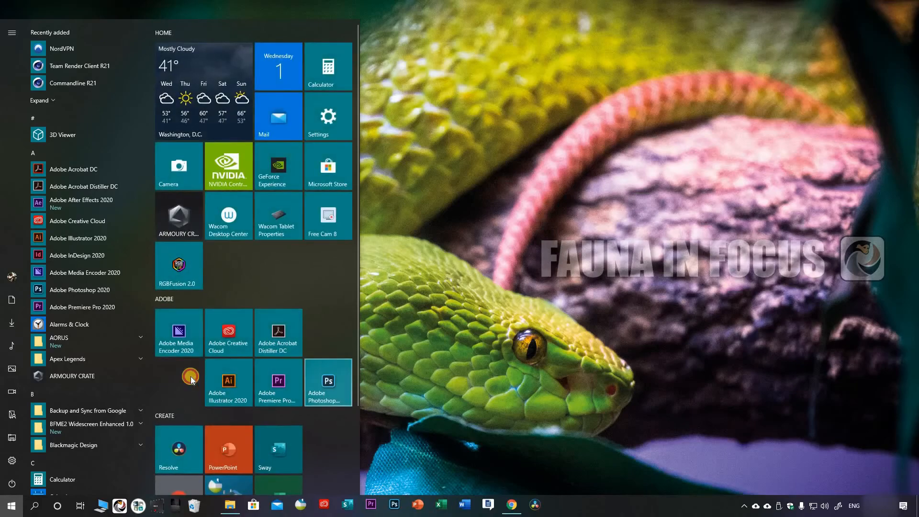
pyautogui.moveTo(327, 386); pyautogui.dragTo(327, 338)
pyautogui.moveTo(284, 383)
pyautogui.mouseDown()
pyautogui.moveTo(239, 372)
pyautogui.moveTo(179, 379)
pyautogui.mouseUp()
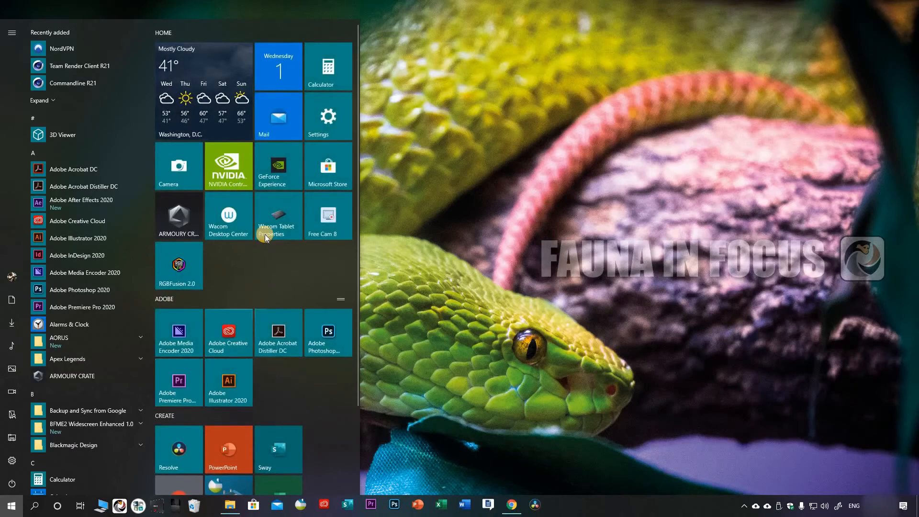
# Step: Show the available options for the Sway tile in the CREATE group and dismiss them without choosing any
pyautogui.scroll(-2, 329, 264)
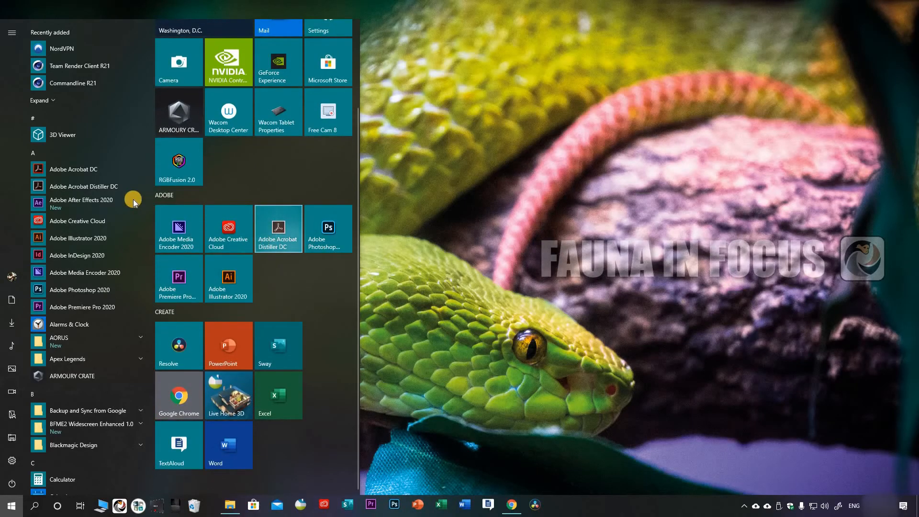
pyautogui.scroll(2, 268, 268)
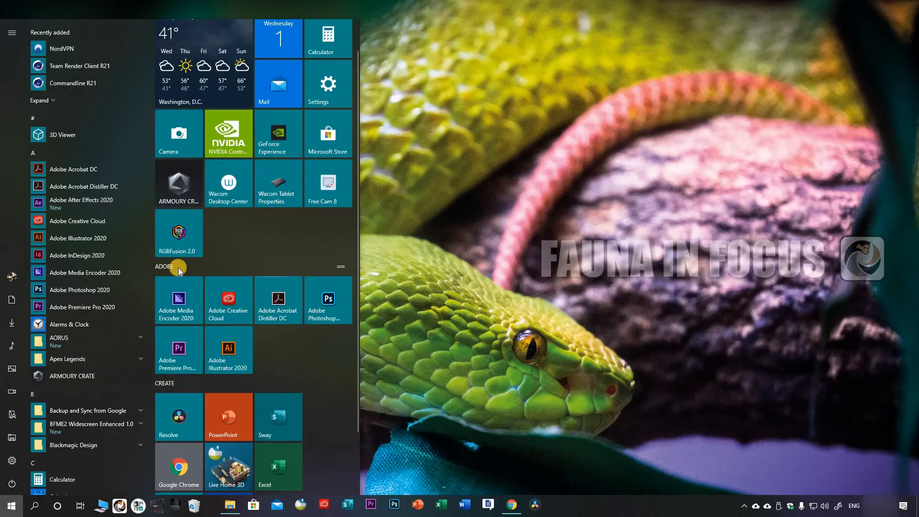
pyautogui.scroll(1, 289, 237)
pyautogui.scroll(-3, 280, 344)
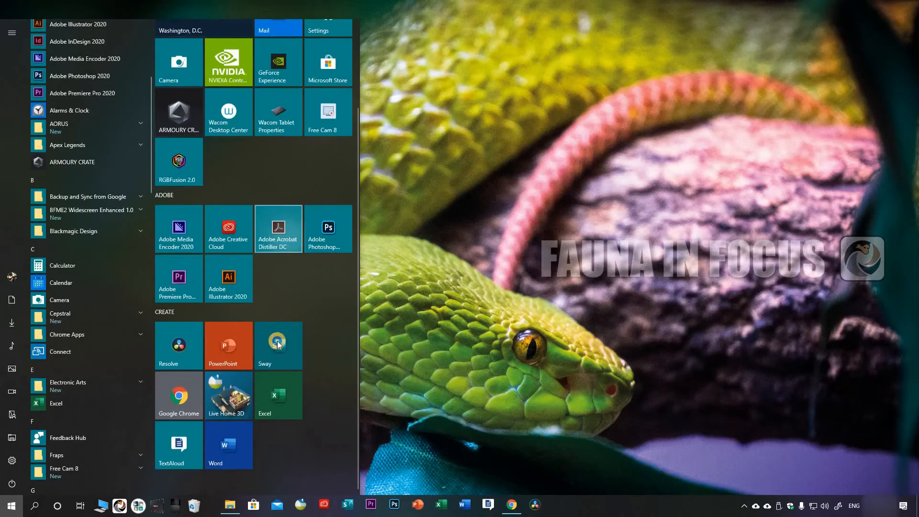
pyautogui.rightClick(277, 342)
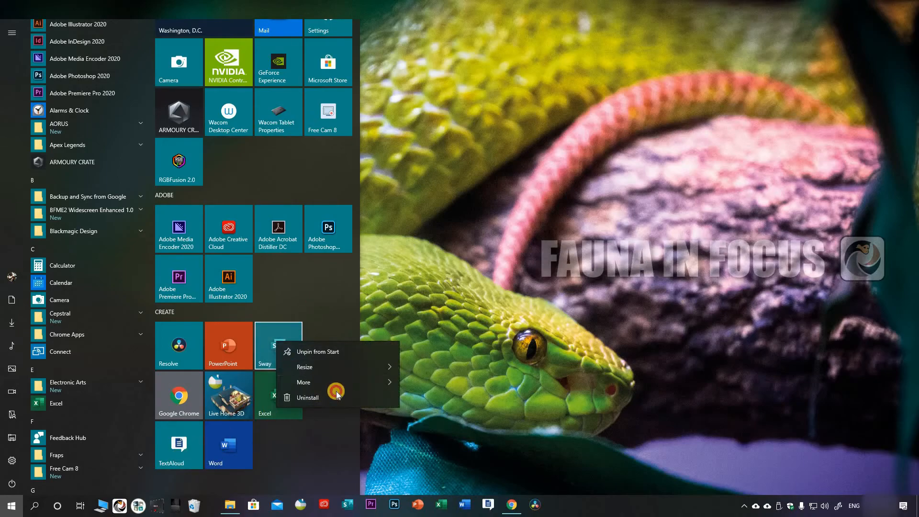
pyautogui.click(318, 424)
# Step: Move the Word tile beside Sway and the TextAloud tile beside Excel in the CREATE group
pyautogui.moveTo(179, 446); pyautogui.dragTo(329, 351)
pyautogui.moveTo(229, 445); pyautogui.dragTo(331, 360)
pyautogui.moveTo(343, 434); pyautogui.dragTo(342, 437)
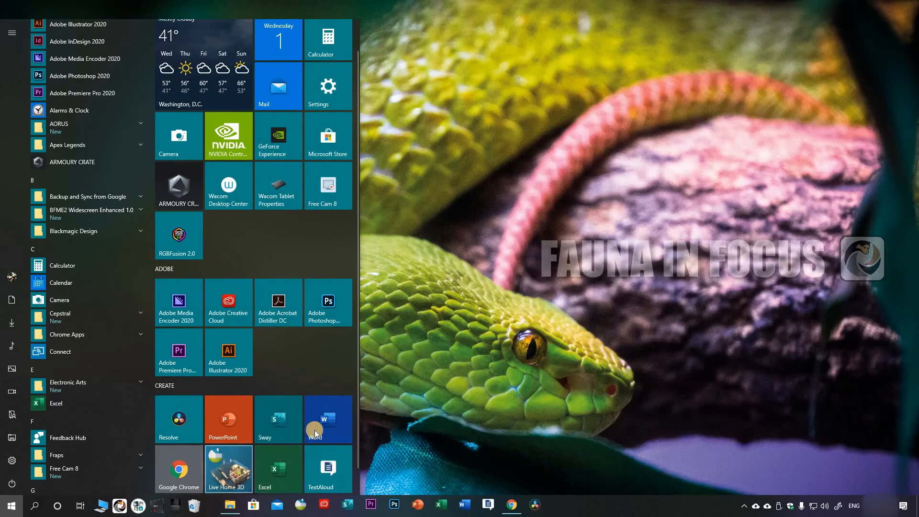
# Step: Show the options for the Live Home 3D tile, dismiss them, and look through the tile groups and the app list
pyautogui.rightClick(229, 467)
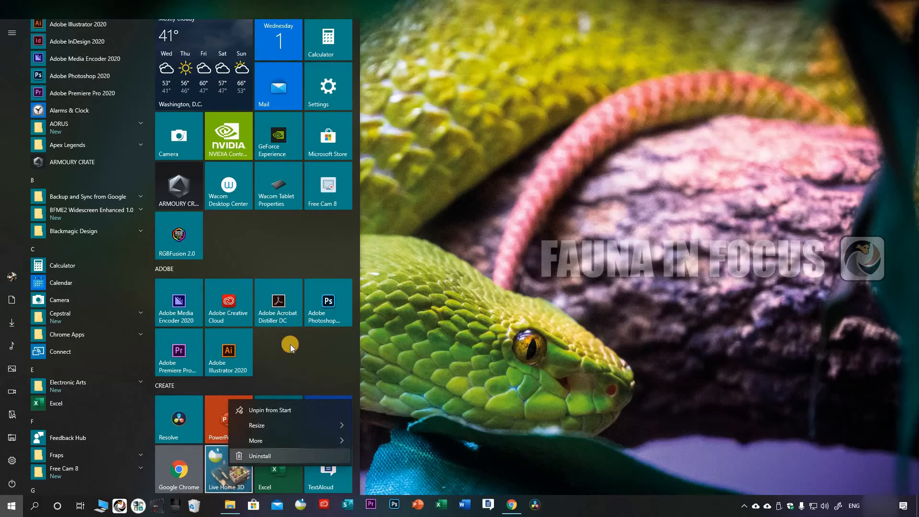
pyautogui.click(271, 367)
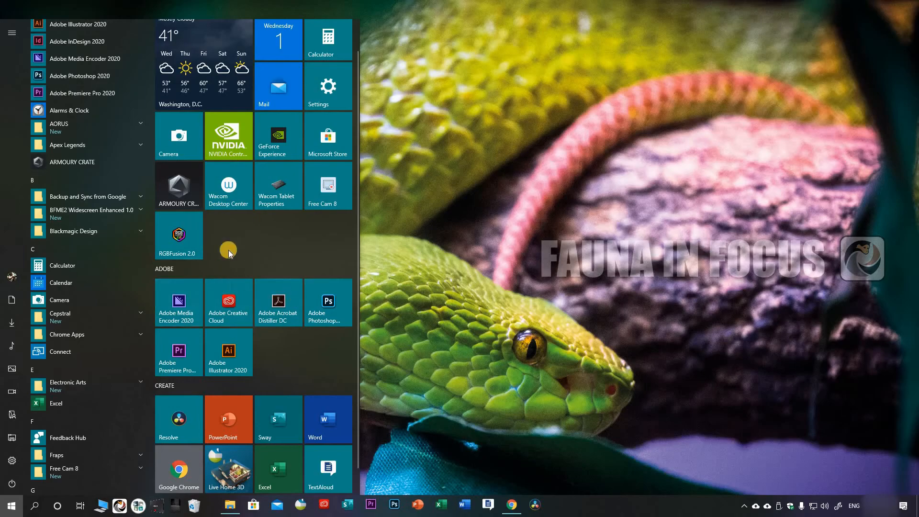
pyautogui.scroll(1, 232, 249)
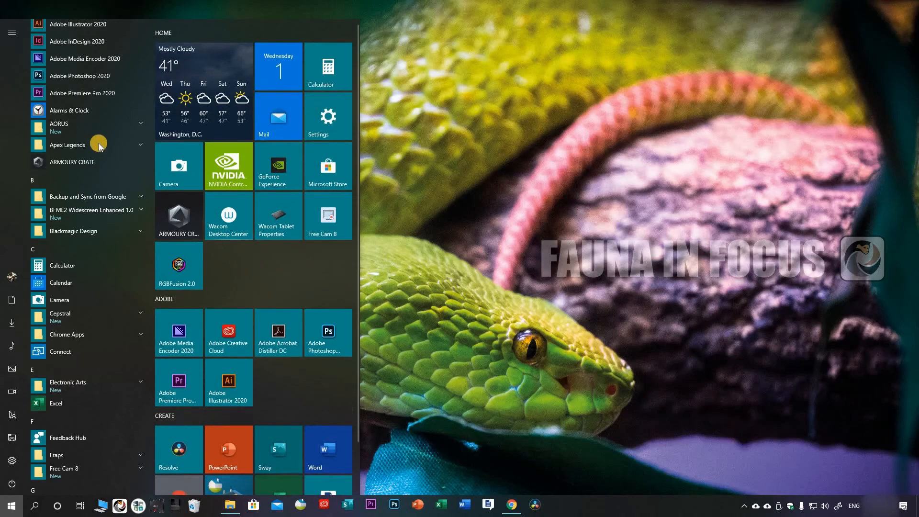
pyautogui.scroll(-6, 106, 238)
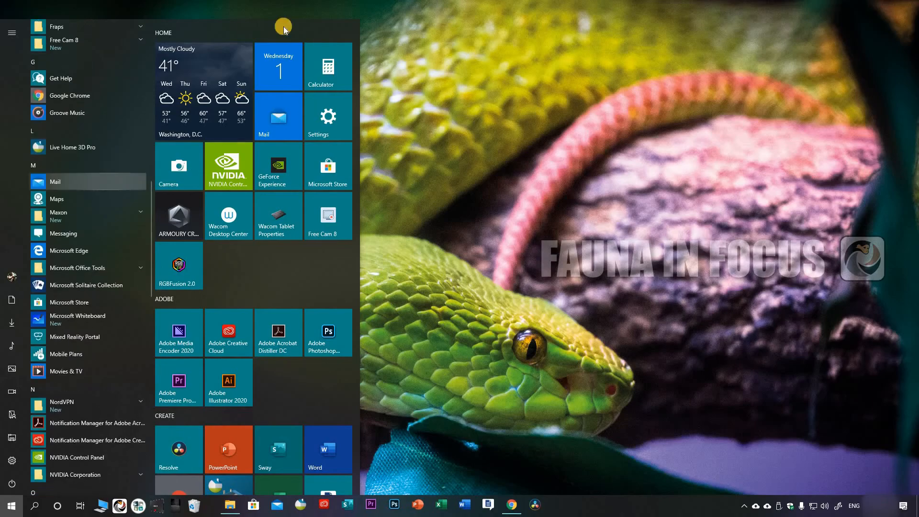
pyautogui.scroll(9, 121, 329)
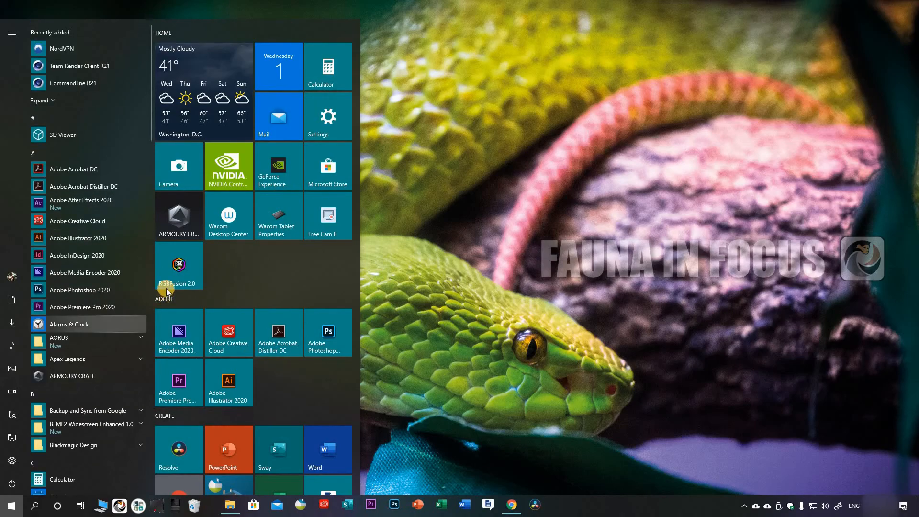